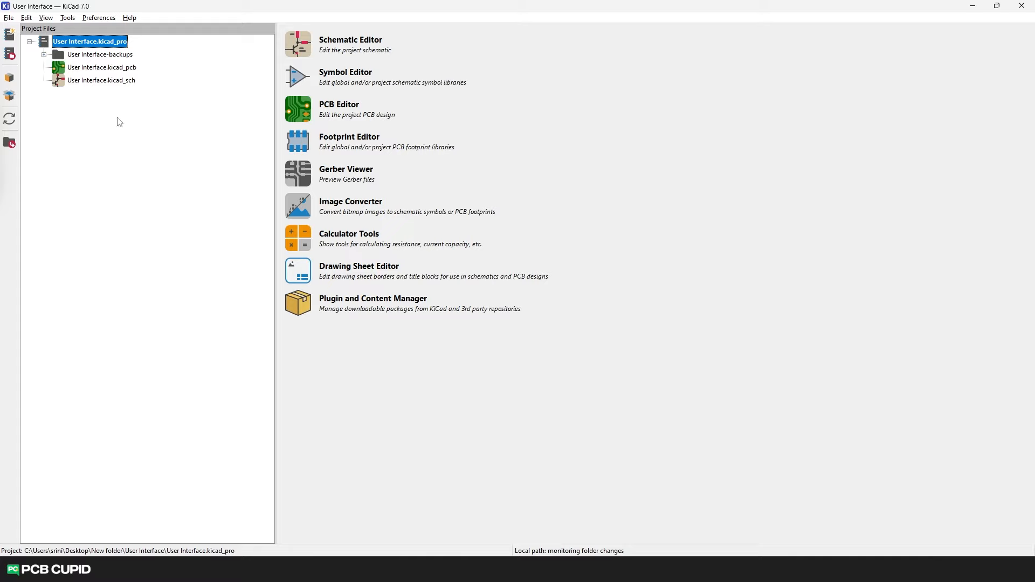
left_click(8, 18)
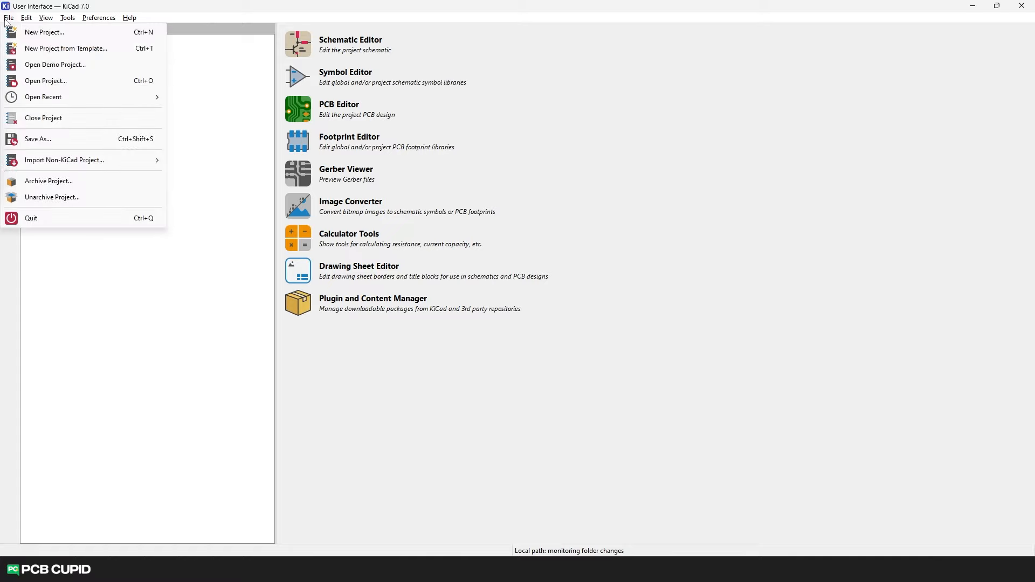
left_click(46, 80)
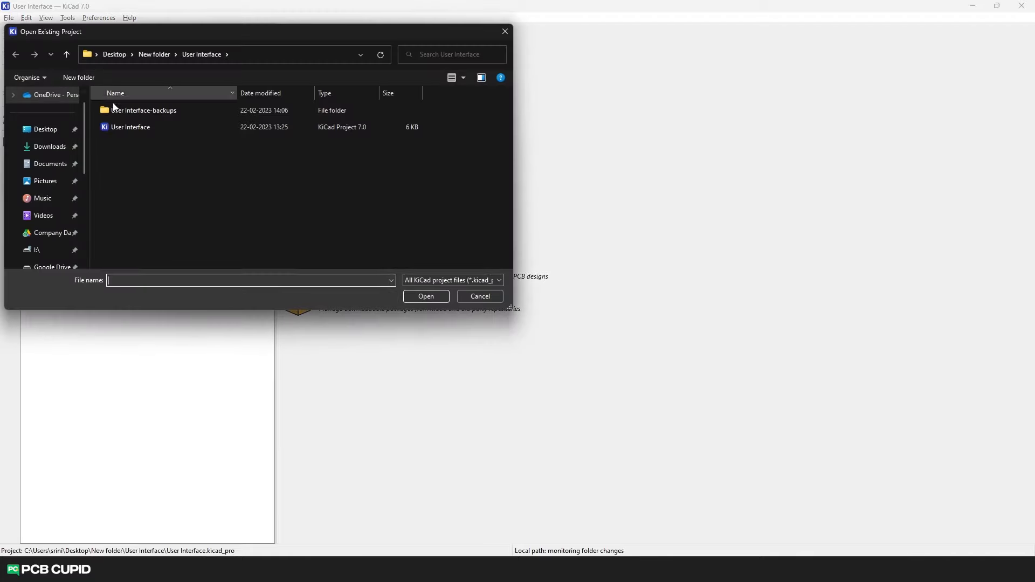
left_click(146, 130)
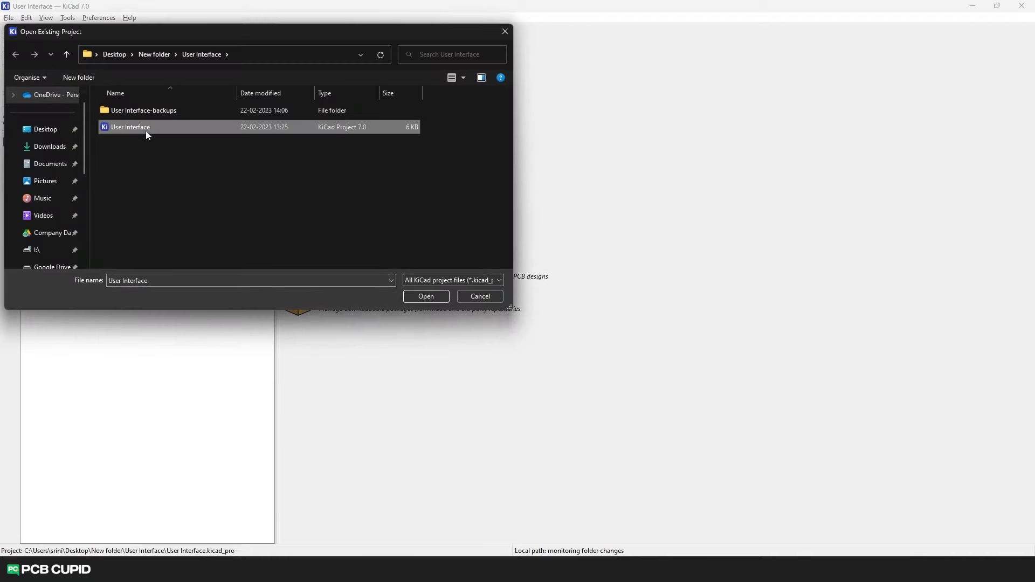
left_click(461, 294)
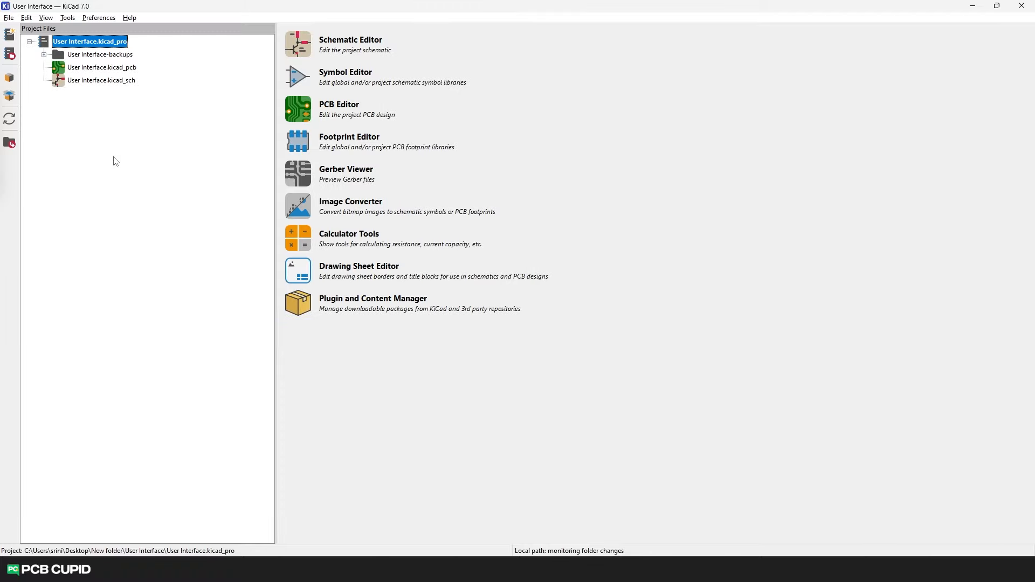
- Open the project's schematic file User Interface.kicad_sch for editing
double_click(88, 84)
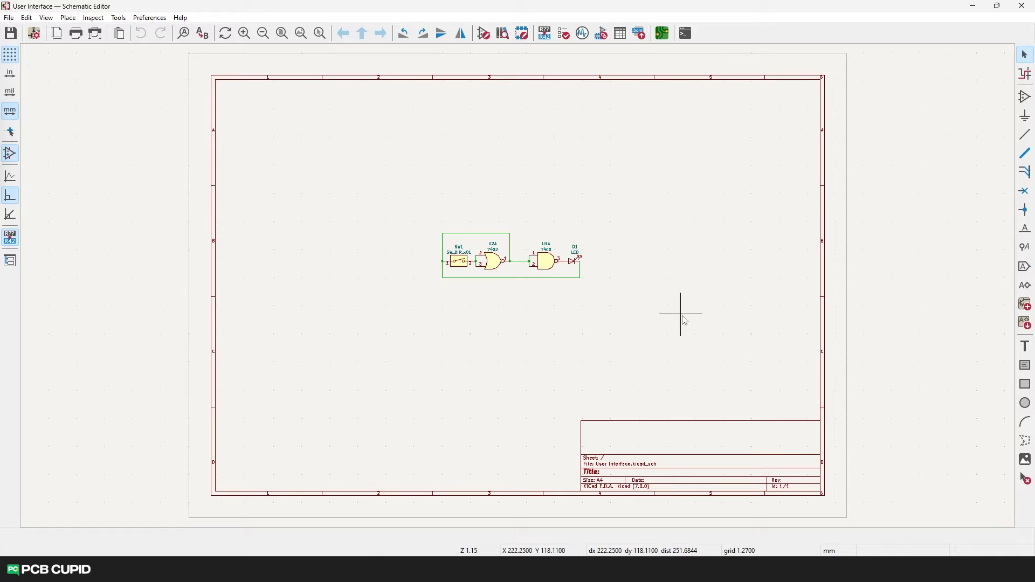
- Examine the switch, logic gate and LED circuit on the sheet, and zero the relative coordinates at gate U2A's output
middle_click_drag(546, 293, 498, 305)
scroll(479, 270, "up", 5)
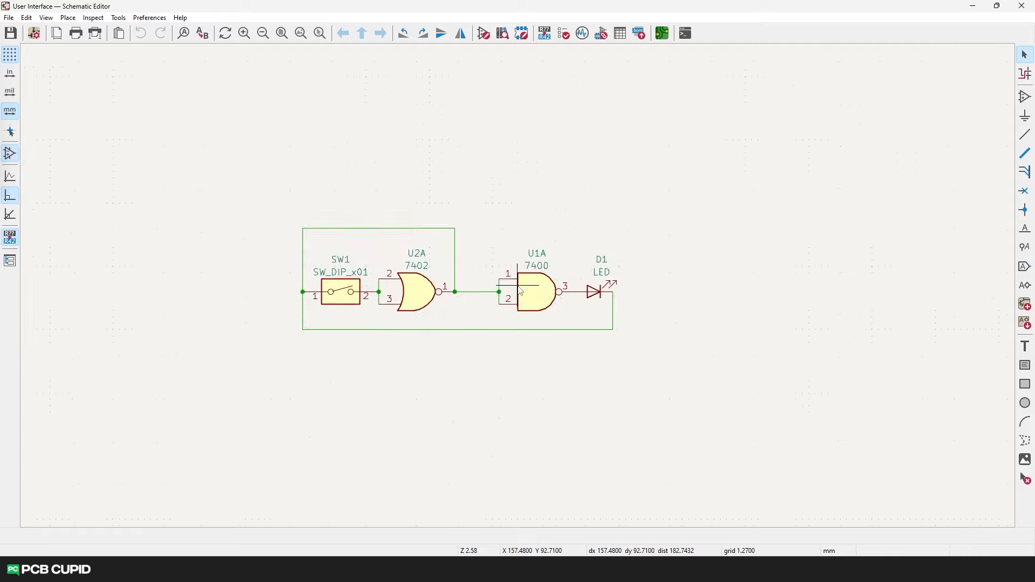
scroll(521, 292, "down", 5)
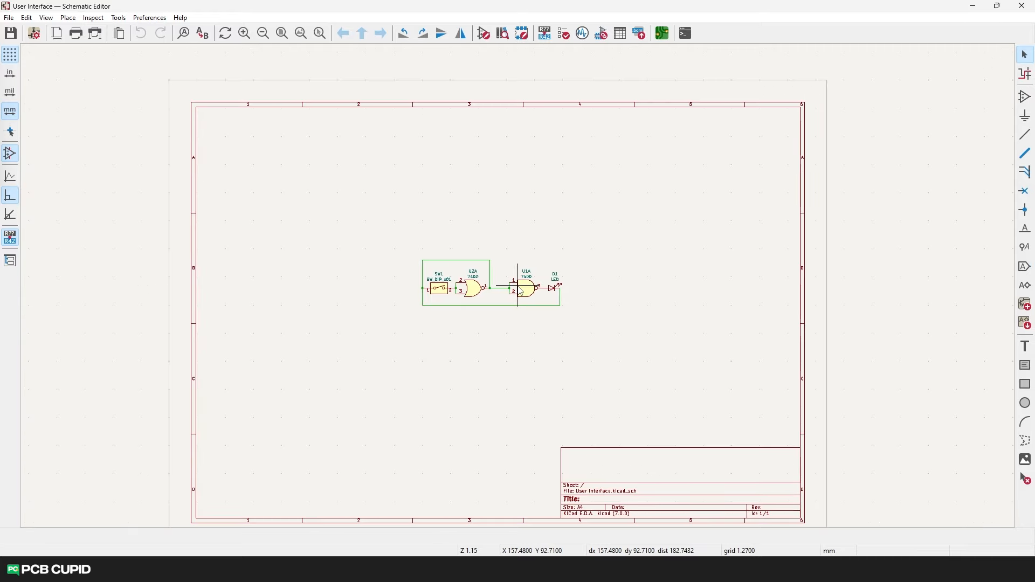
scroll(497, 302, "down", 2)
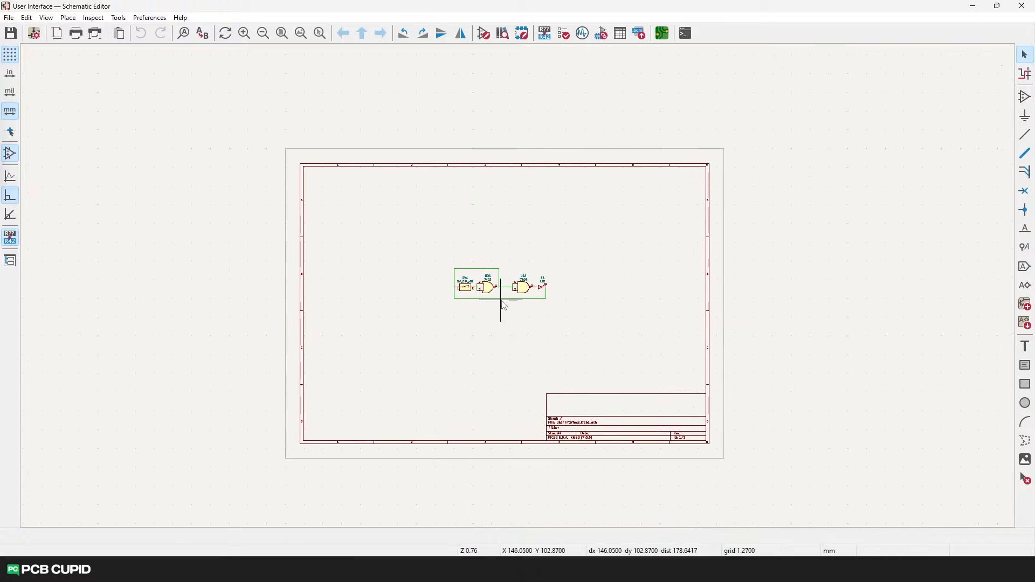
middle_click_drag(497, 316, 416, 330)
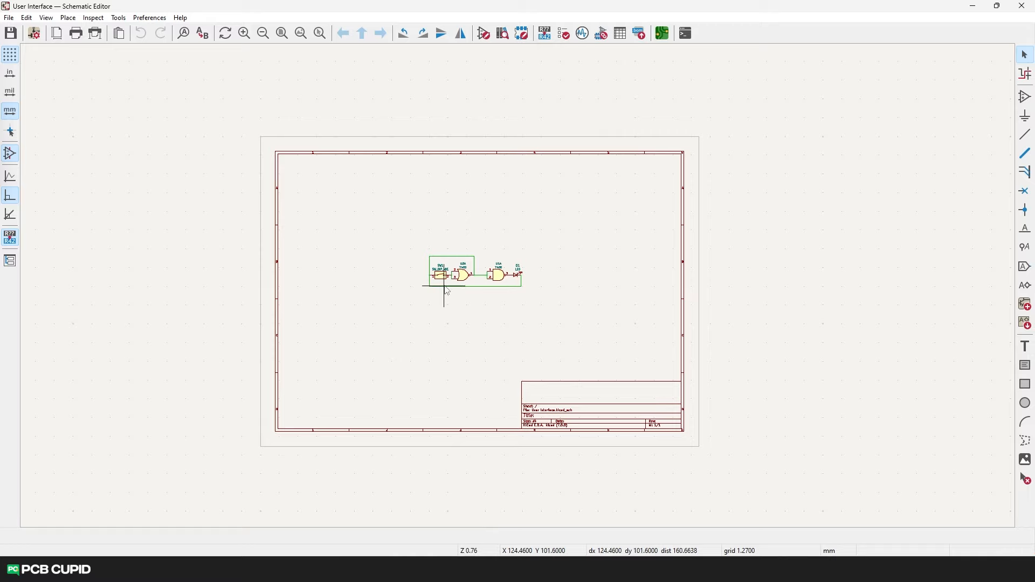
scroll(447, 291, "up", 5)
scroll(521, 291, "down", 3)
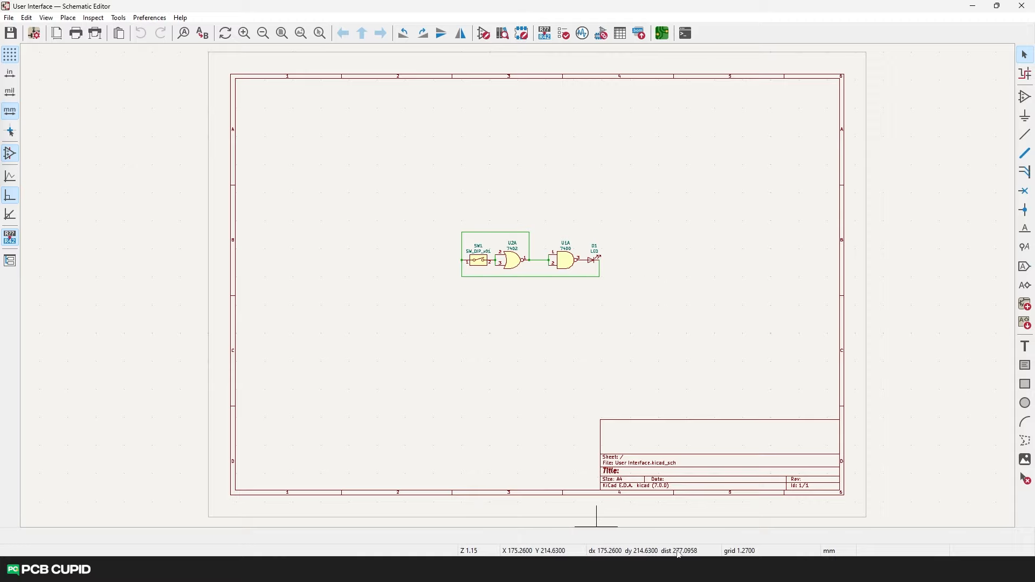
scroll(538, 255, "up", 5)
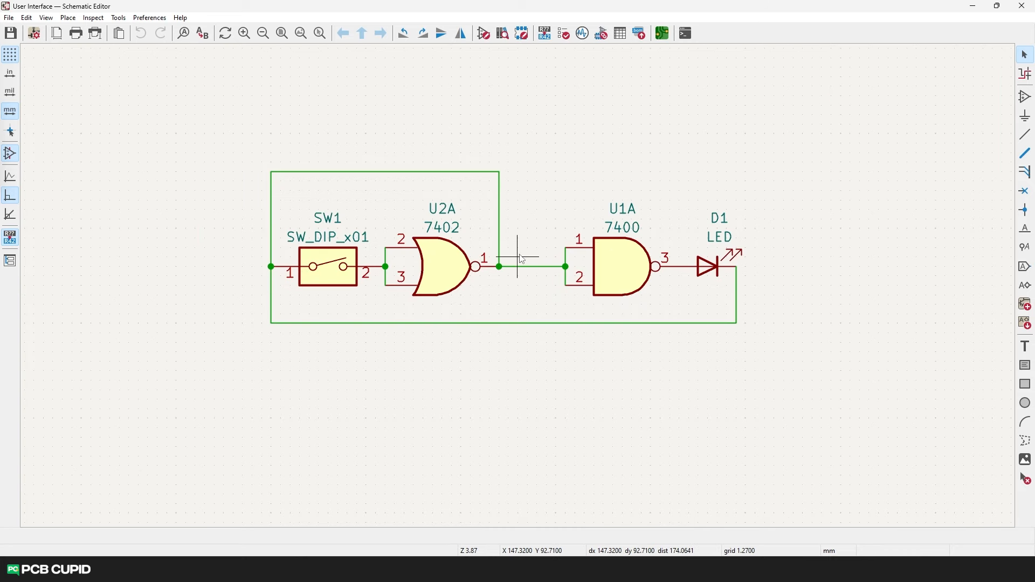
middle_click_drag(499, 275, 485, 290)
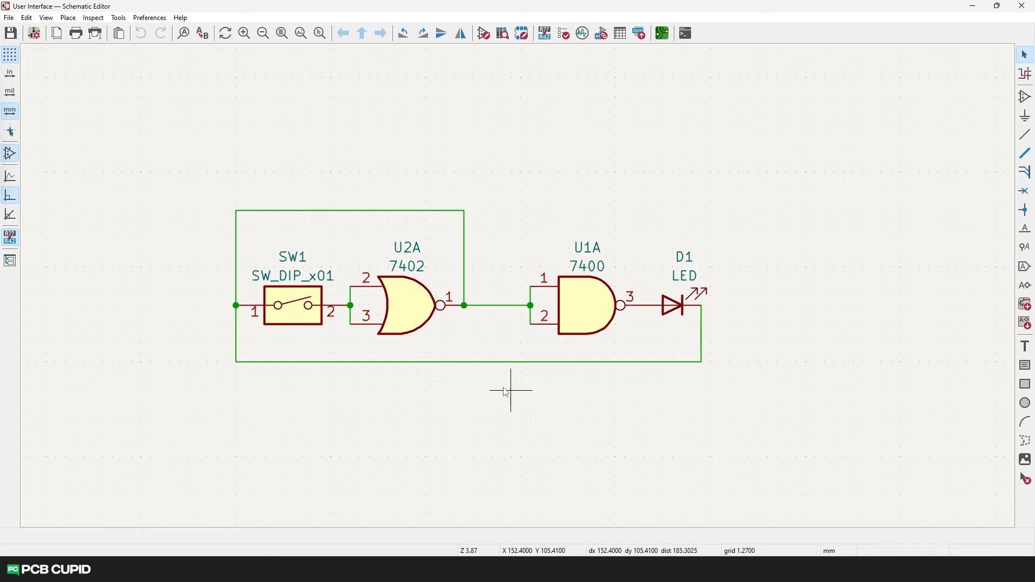
key("space")
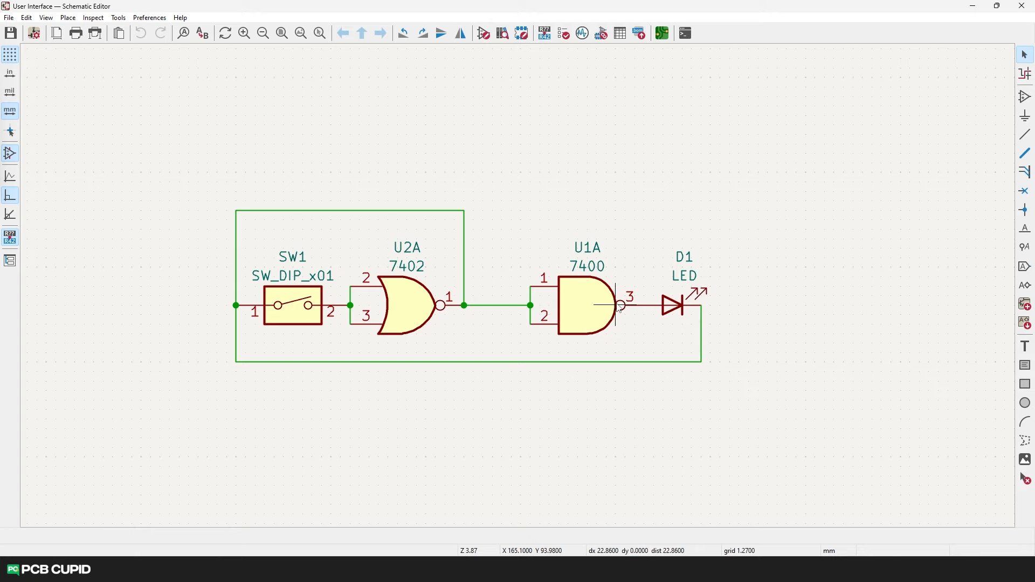
key("w")
scroll(539, 232, "up", 2)
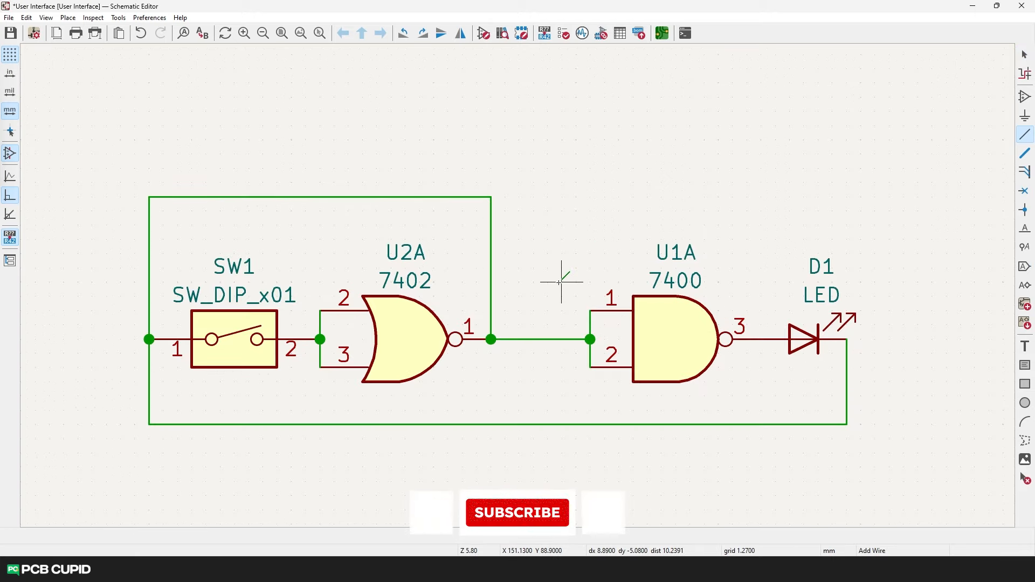
scroll(540, 283, "up", 3)
scroll(518, 286, "down", 2)
scroll(517, 286, "down", 2)
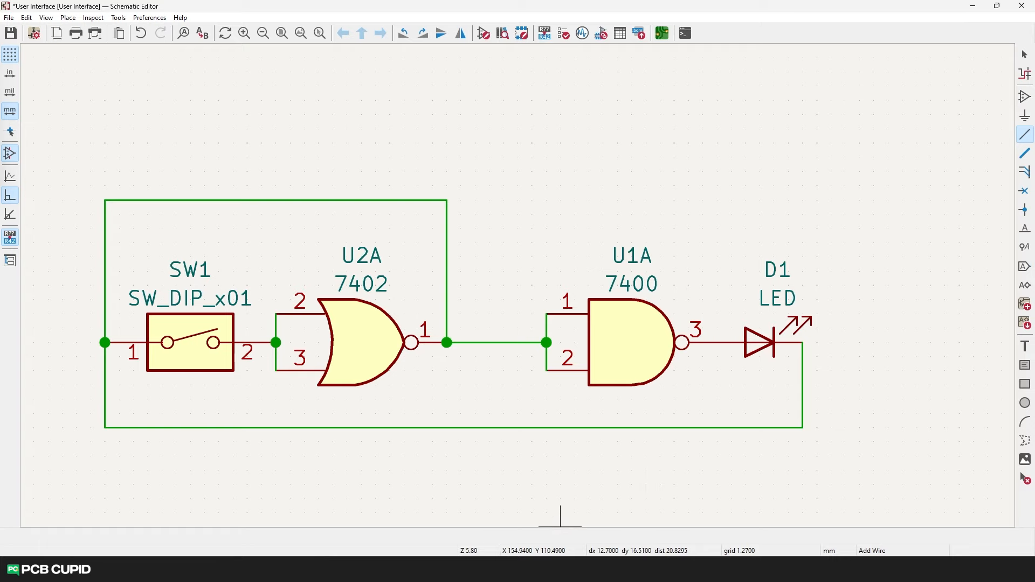
scroll(669, 474, "down", 2)
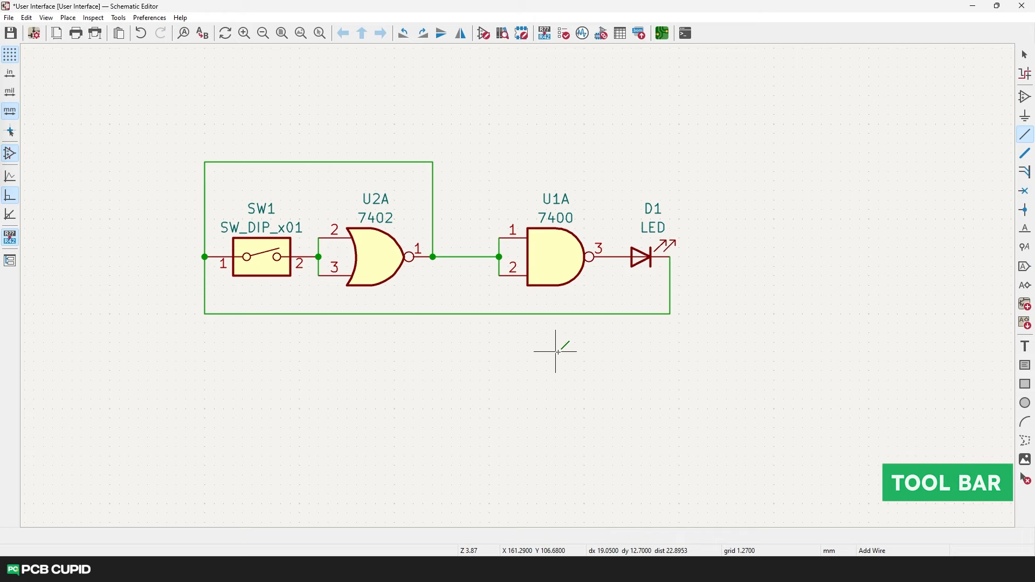
key("Escape")
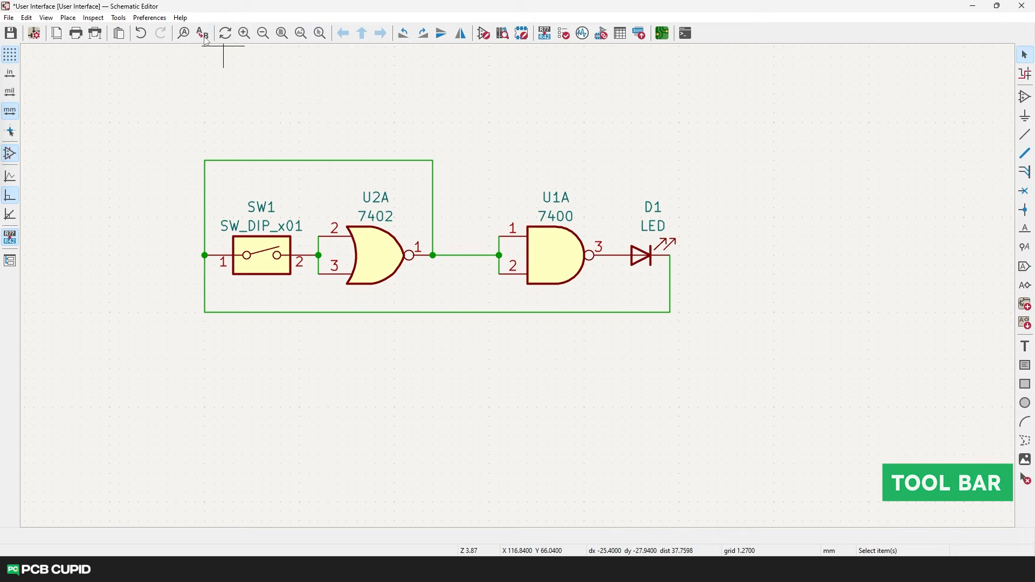
- Undo the last schematic change and redo it
left_click(143, 33)
left_click(162, 34)
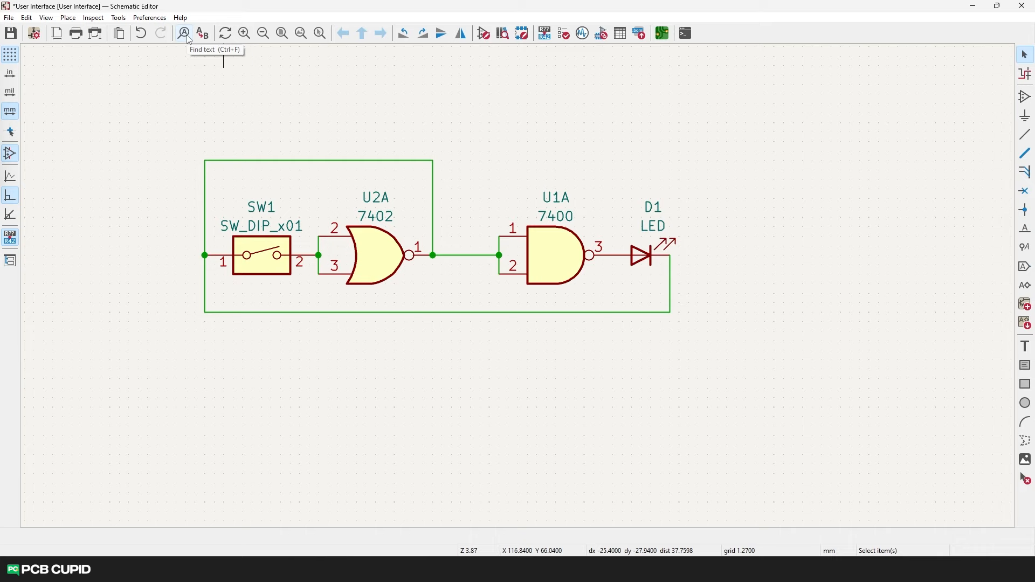
- Look up the text 7402 in the schematic with Find, keeping the dialog clear of the circuit, and close the search
left_click(185, 34)
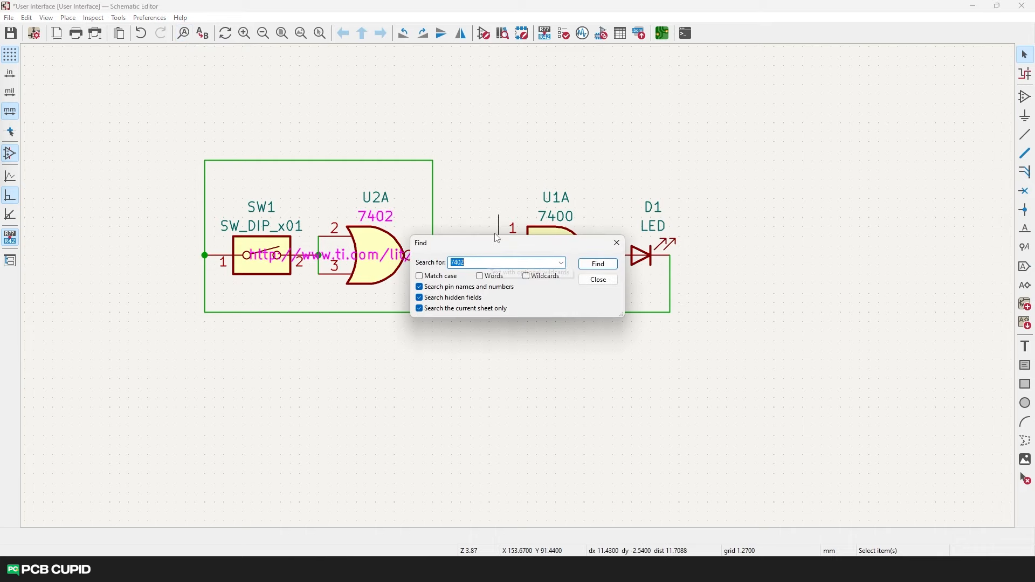
left_click_drag(498, 239, 458, 319)
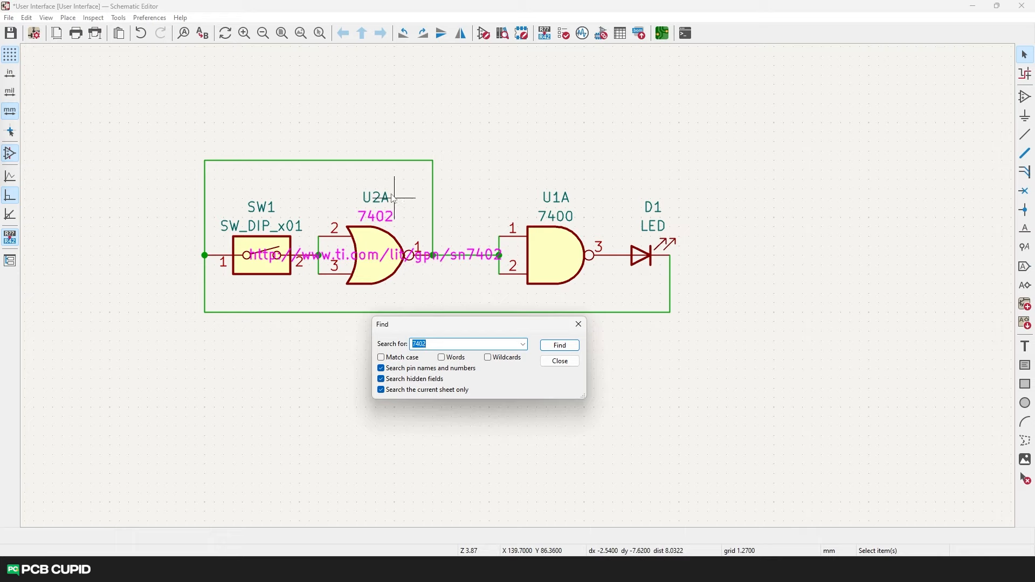
left_click(579, 324)
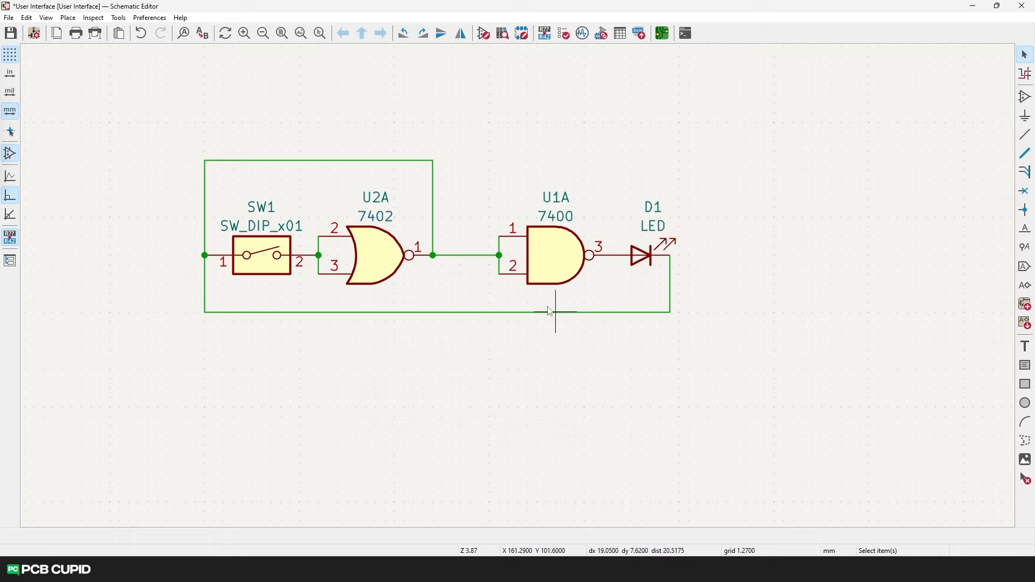
- Inspect the Find and Replace search and replacement settings for 7402 and close them without replacing anything
left_click(203, 33)
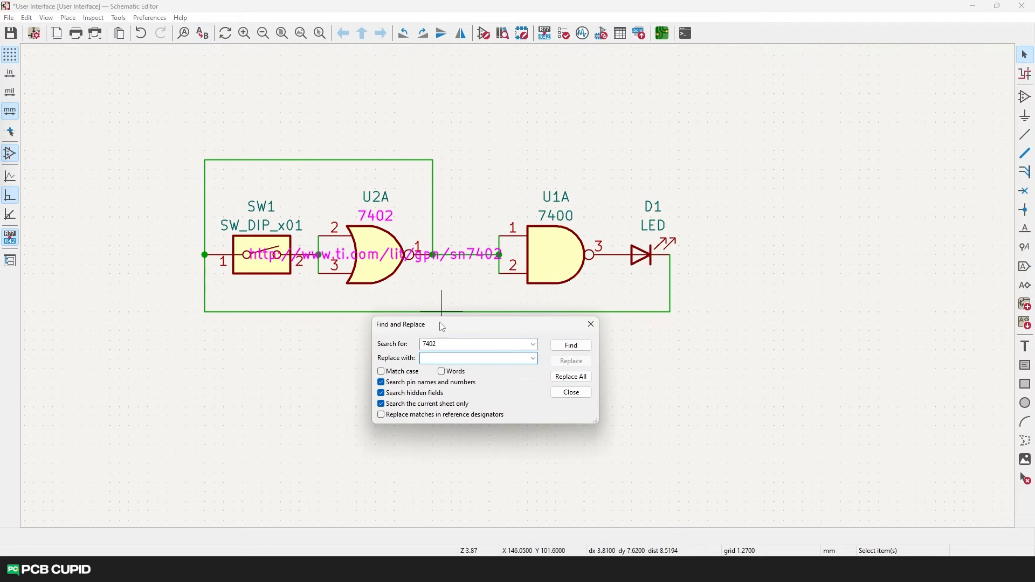
left_click_drag(442, 327, 430, 314)
left_click(376, 335)
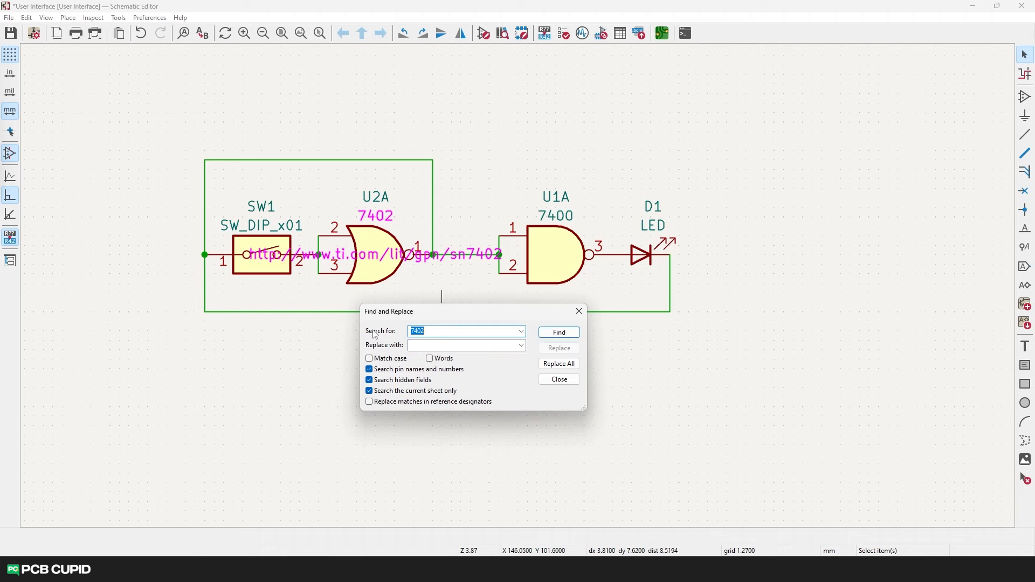
left_click(426, 345)
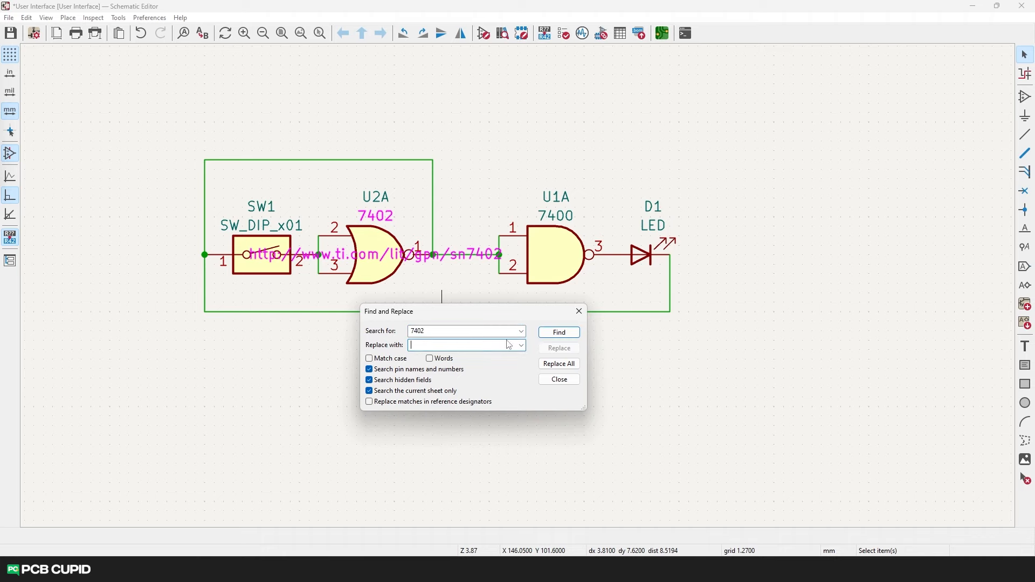
left_click(579, 312)
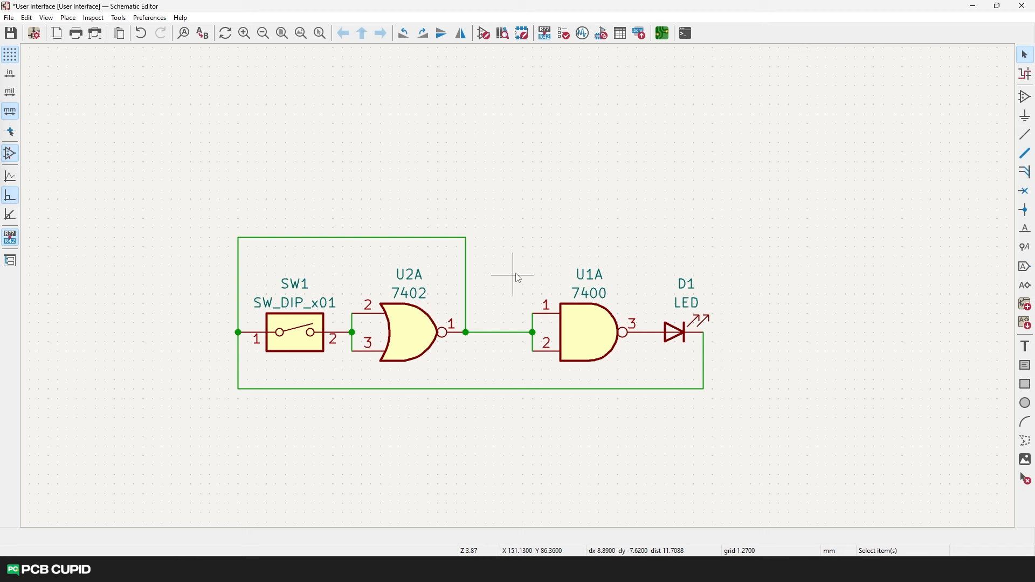
- Magnify the circuit with Zoom In, and fit the whole drawing sheet in view with Zoom to Fit
scroll(514, 276, "up", 3)
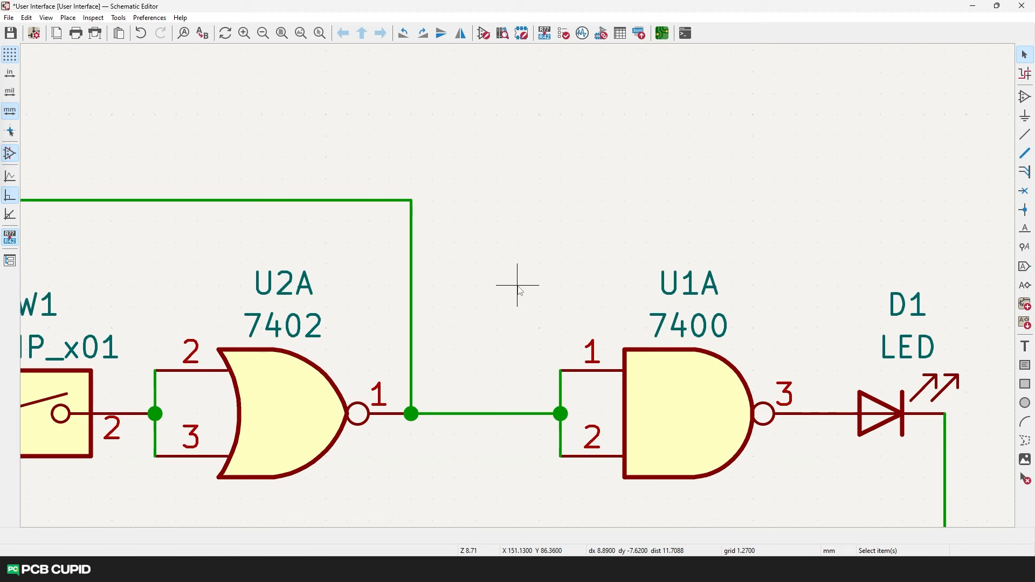
scroll(513, 277, "down", 3)
scroll(517, 280, "down", 2)
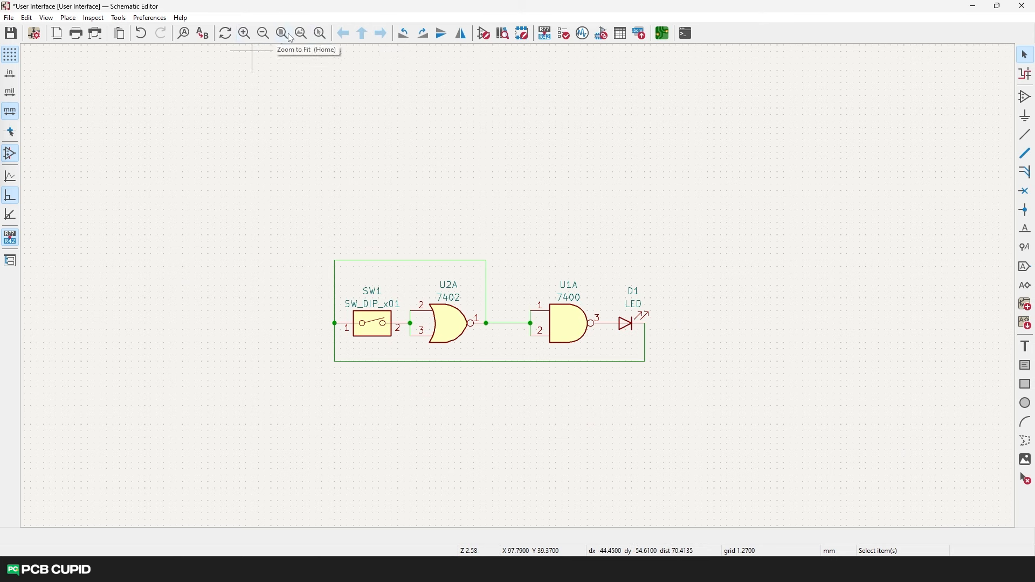
left_click(245, 34)
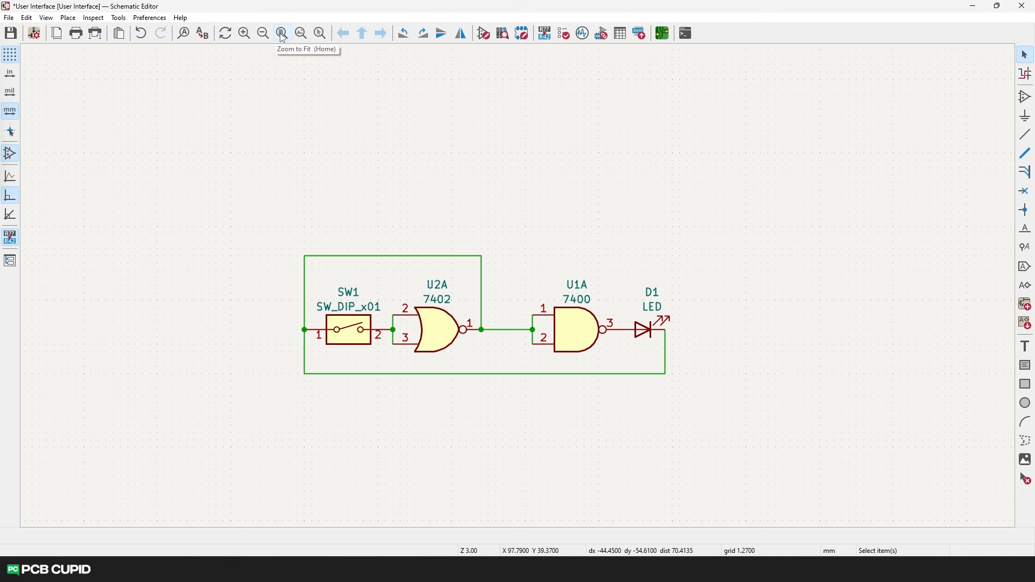
left_click(282, 36)
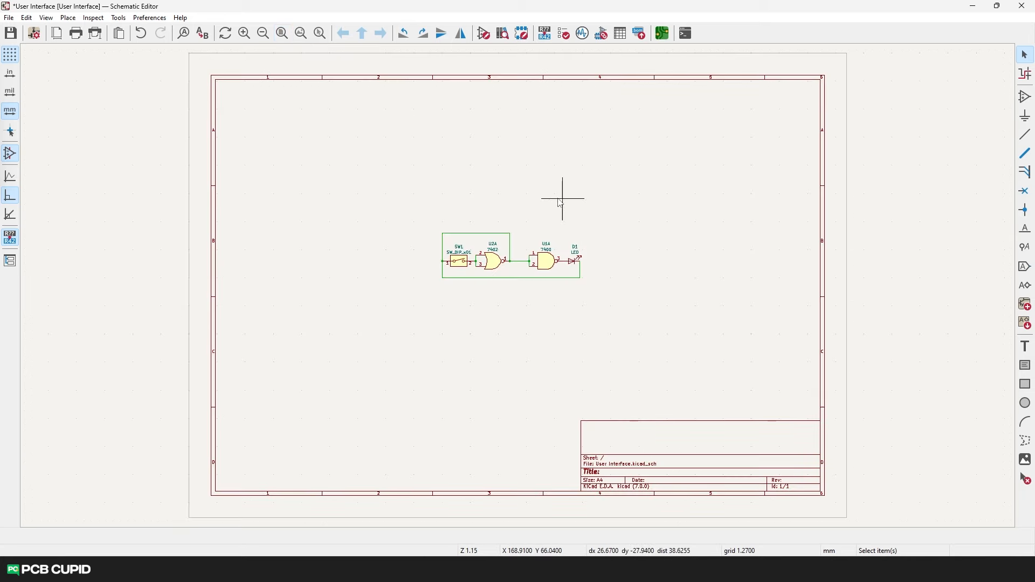
- Select the entire circuit, fit the view to the schematic objects, and clear the selection
left_click_drag(422, 180, 651, 319)
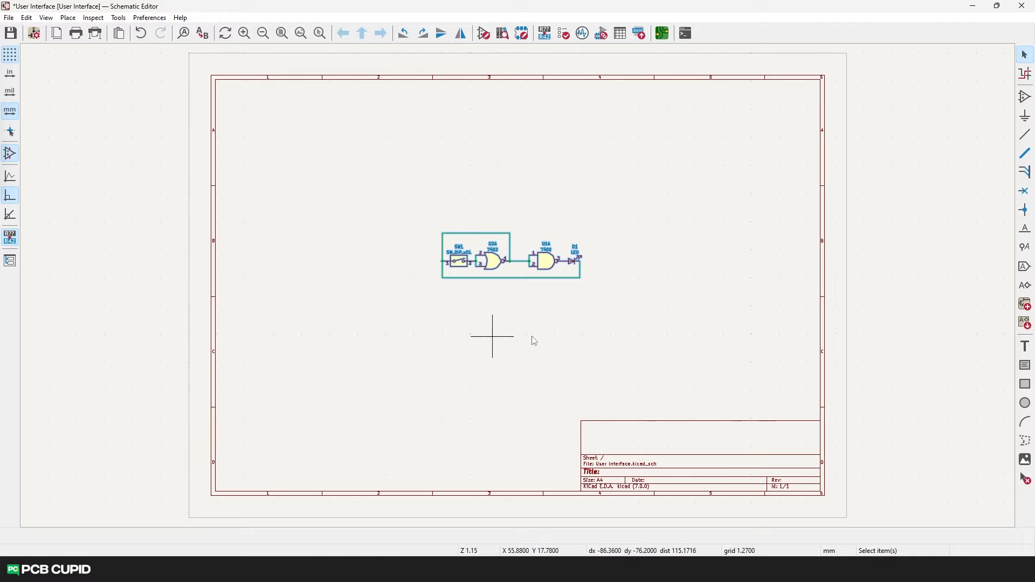
left_click(302, 36)
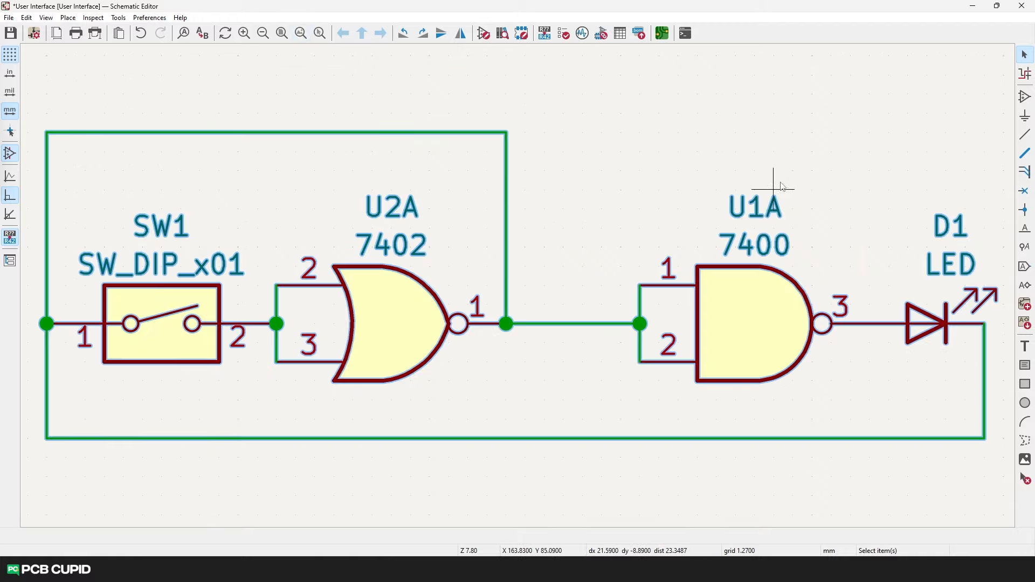
key("Escape")
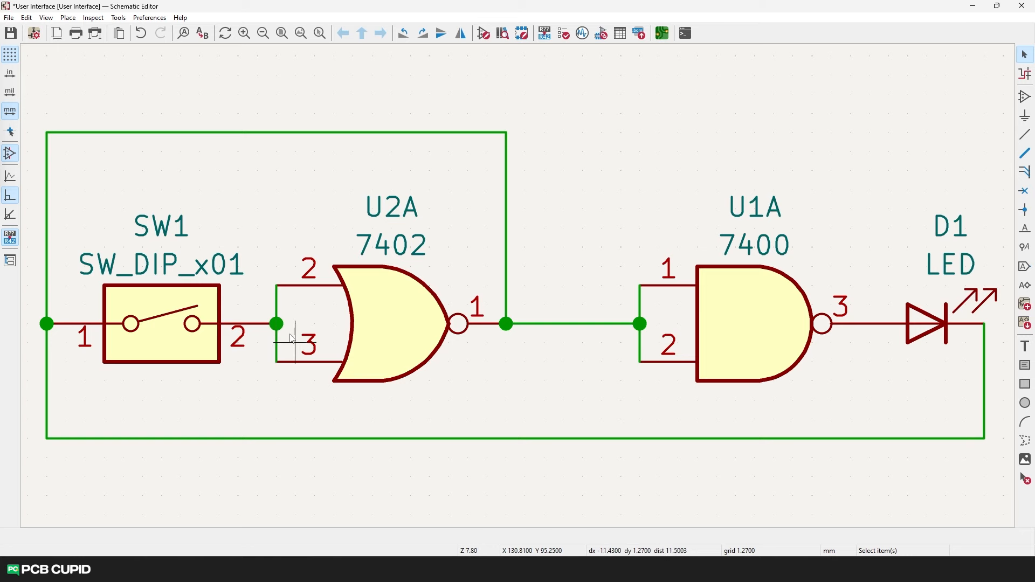
- Shrink the view until the whole sheet shows, and magnify the area around the 7400 gate with Zoom to Selection
scroll(519, 286, "down", 5)
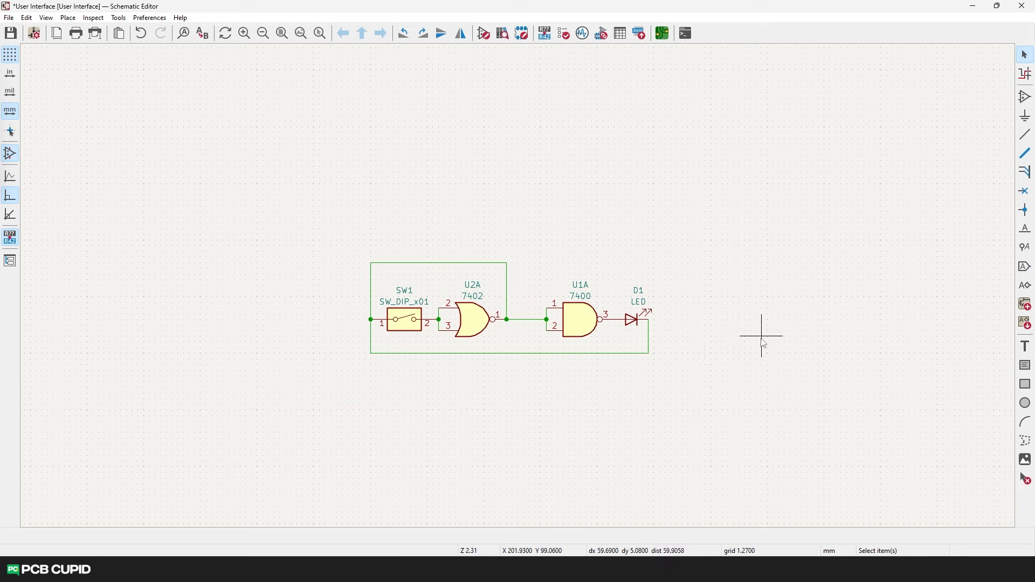
scroll(521, 292, "down", 5)
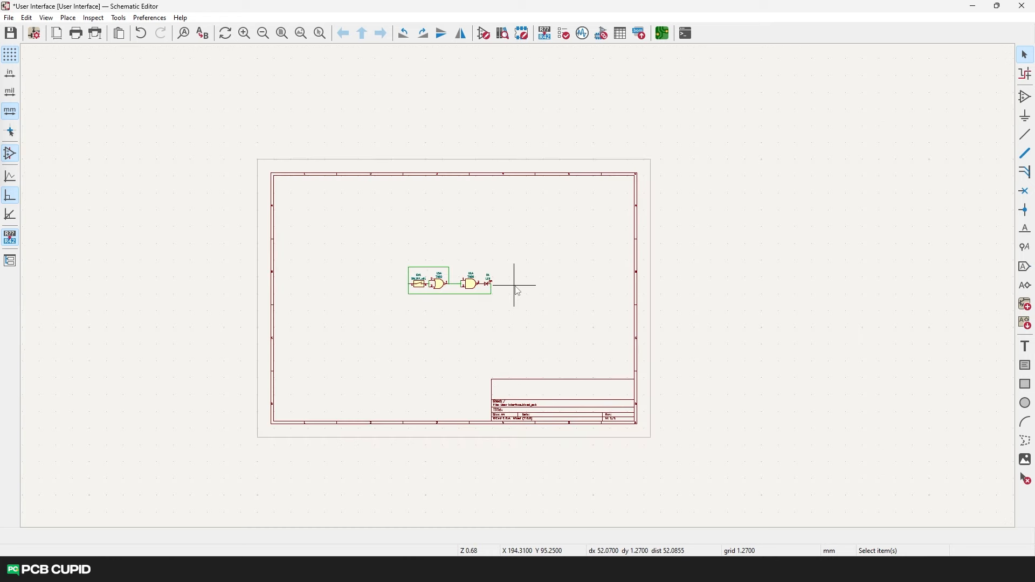
left_click(320, 33)
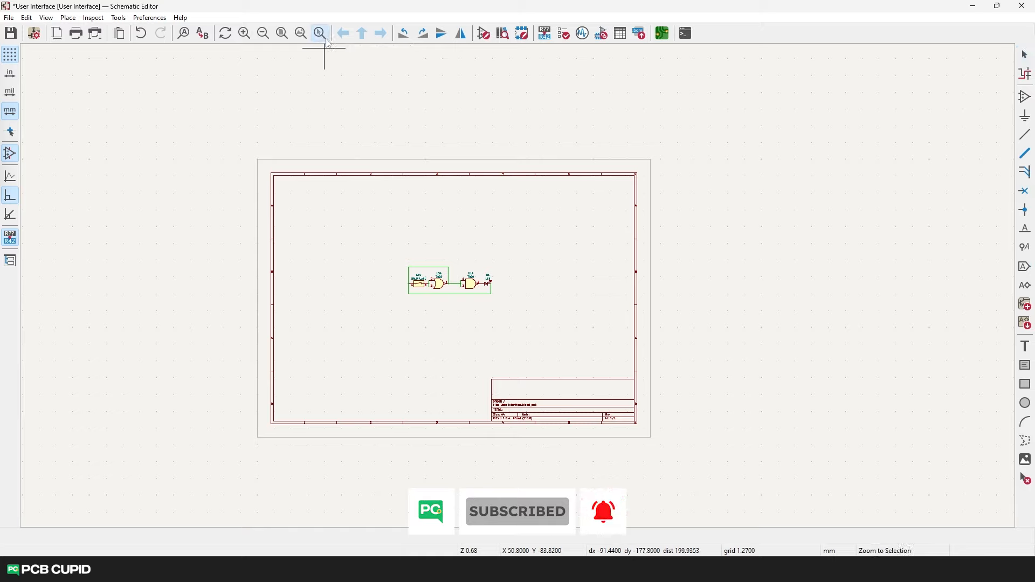
left_click_drag(458, 264, 503, 305)
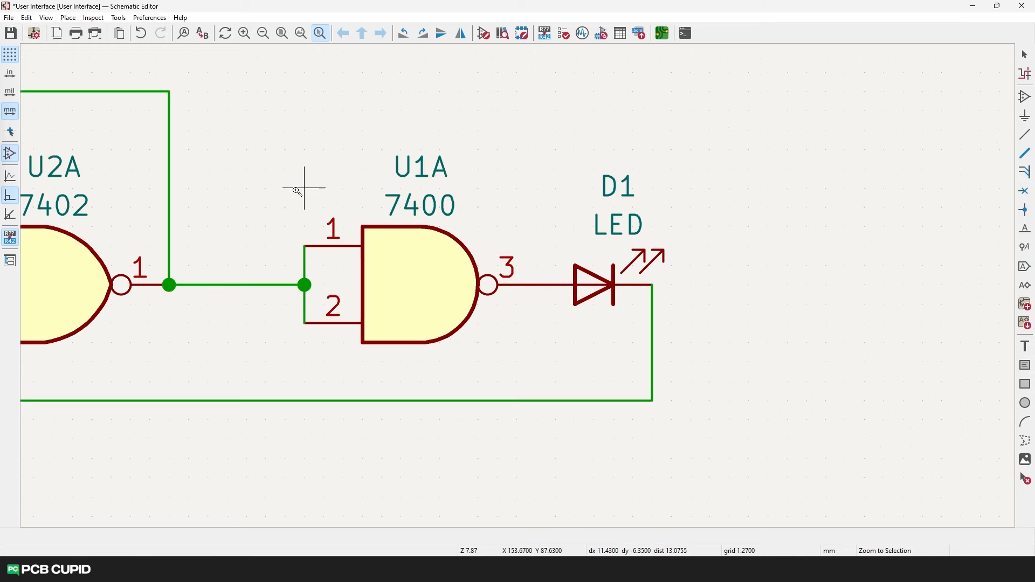
scroll(509, 290, "down", 3)
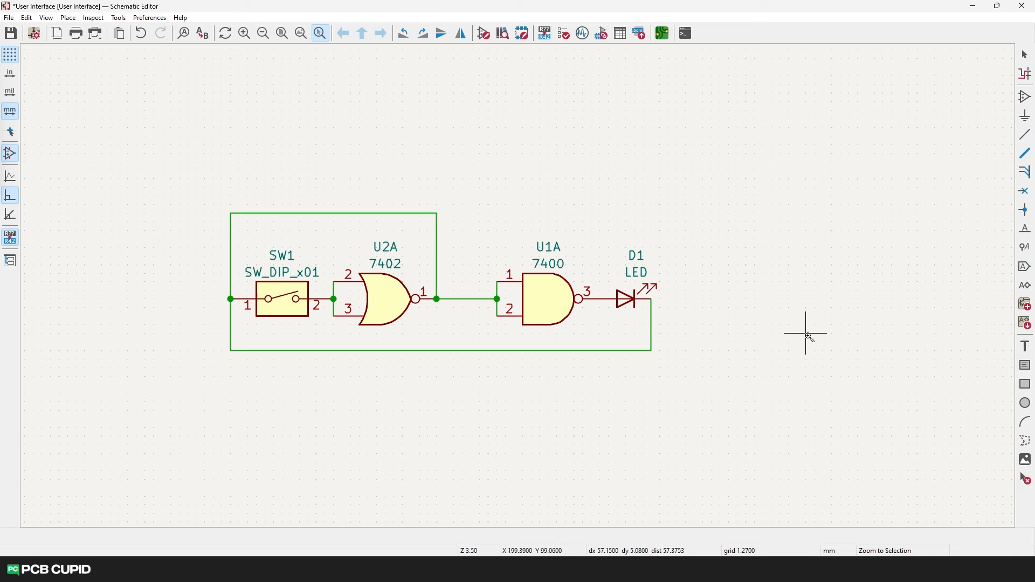
- Hide the canvas grid, view the circuit without it, and show the grid again
left_click(10, 61)
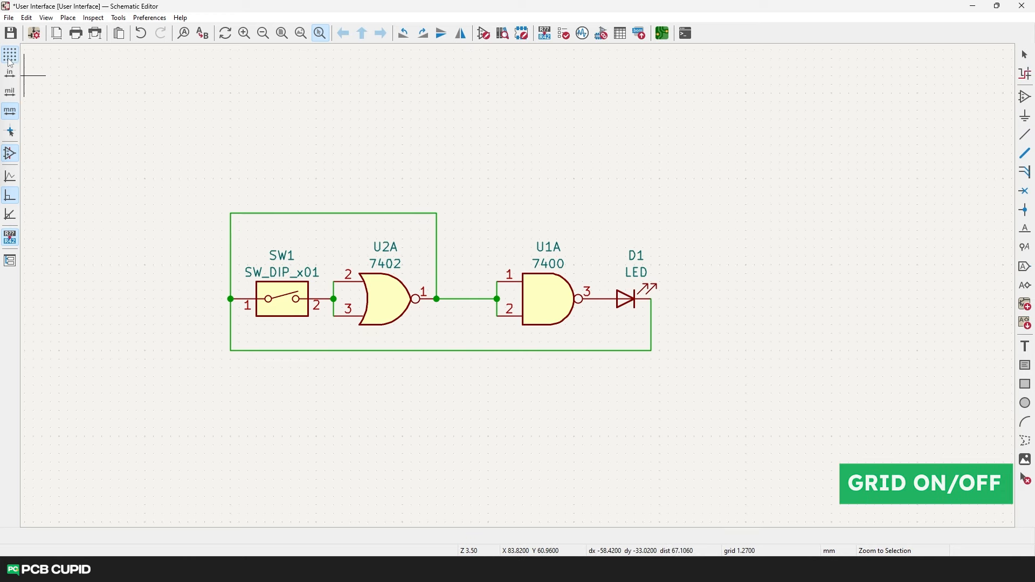
left_click(10, 61)
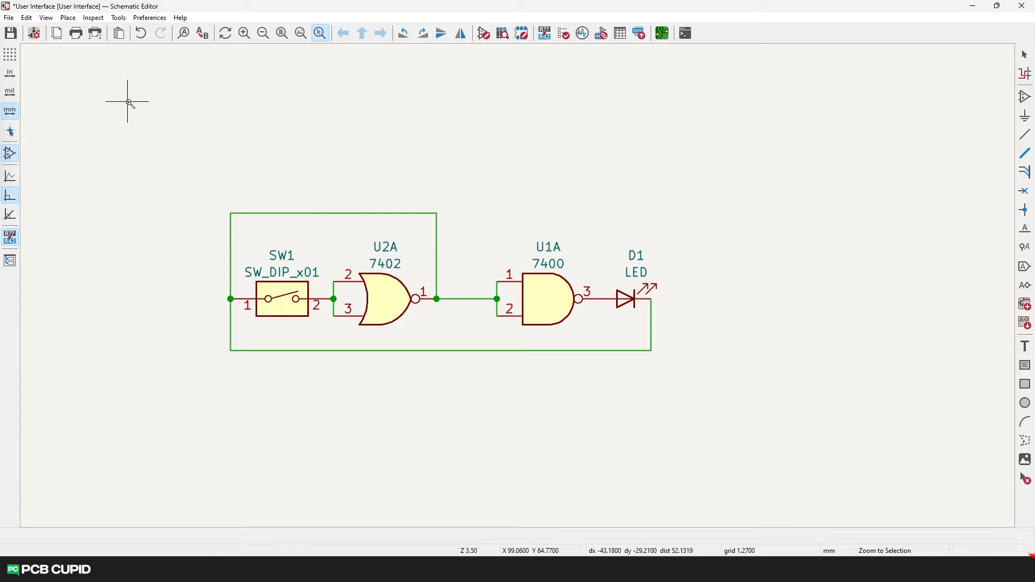
scroll(455, 249, "up", 1)
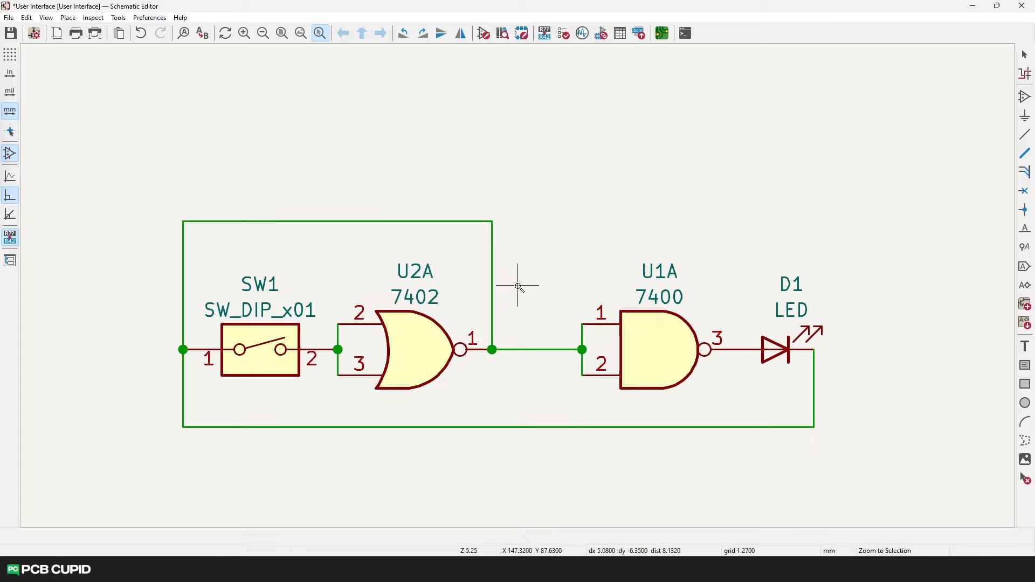
left_click(17, 56)
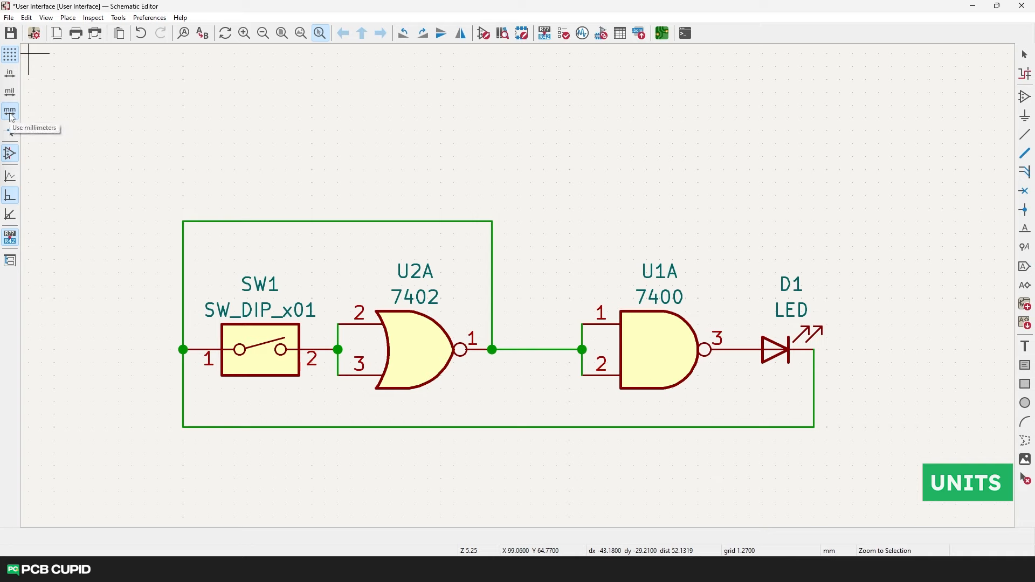
- Switch the units to inches and, with the zoom tool closed, turn on full-window crosshairs
left_click(10, 75)
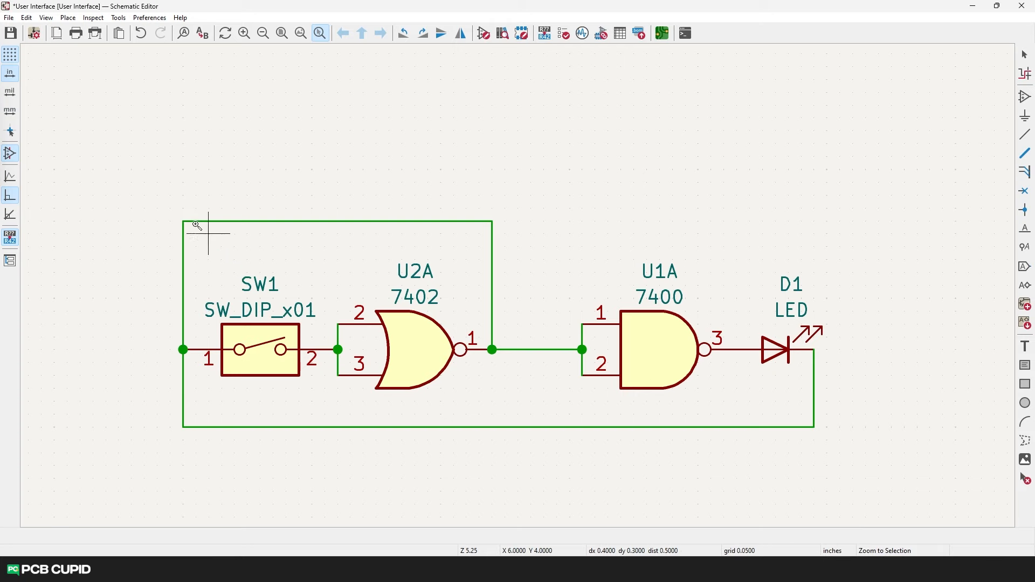
key("Escape")
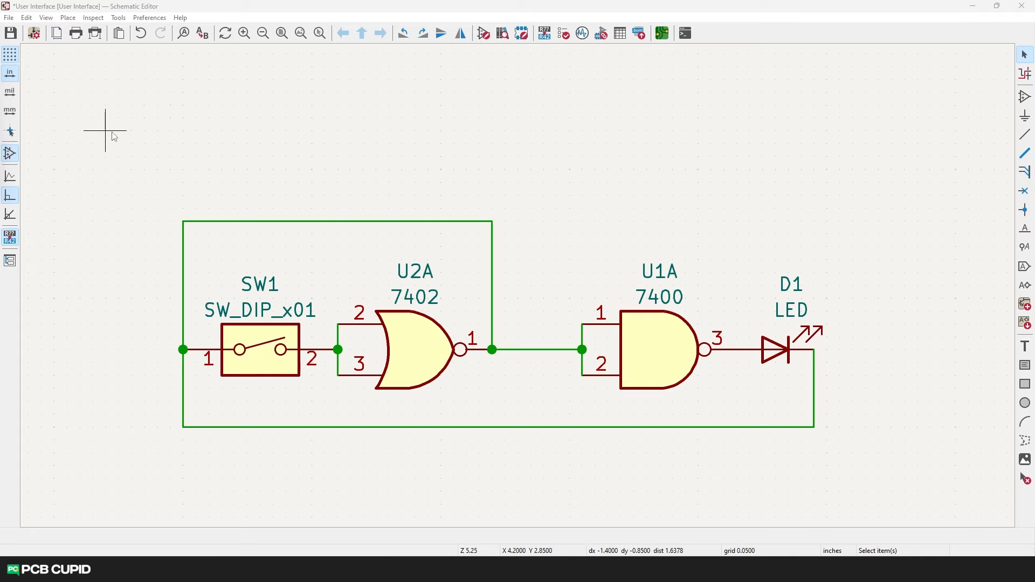
left_click(10, 131)
- Move the 7402 gate U2A slightly off its wires and put it back in its original place
left_click(415, 351)
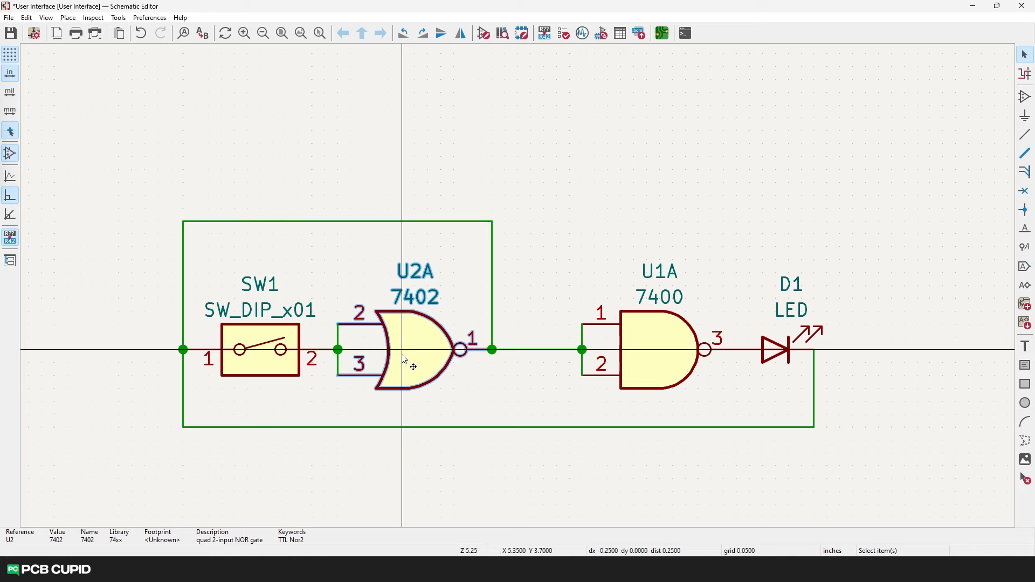
key("m")
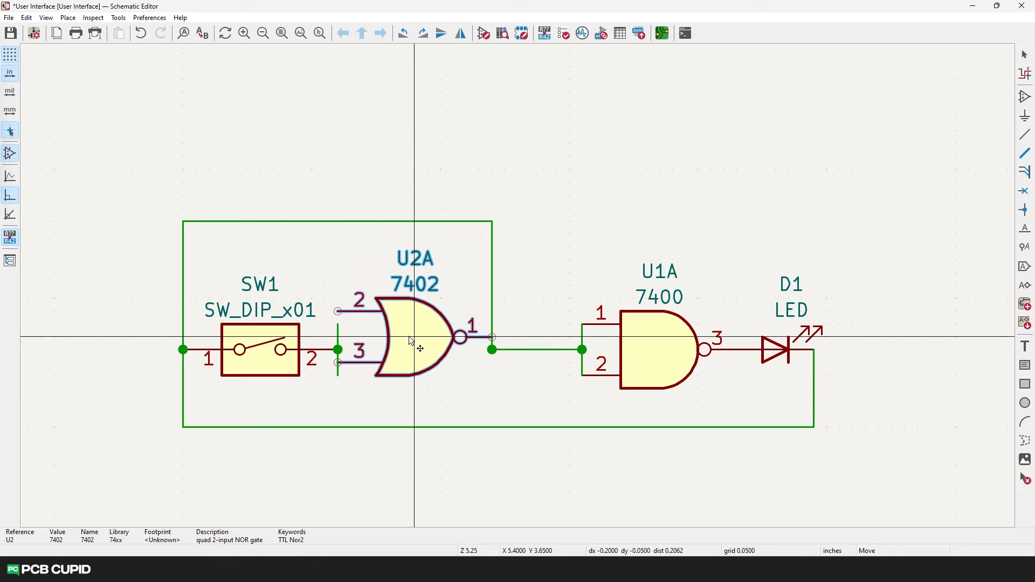
left_click(408, 351)
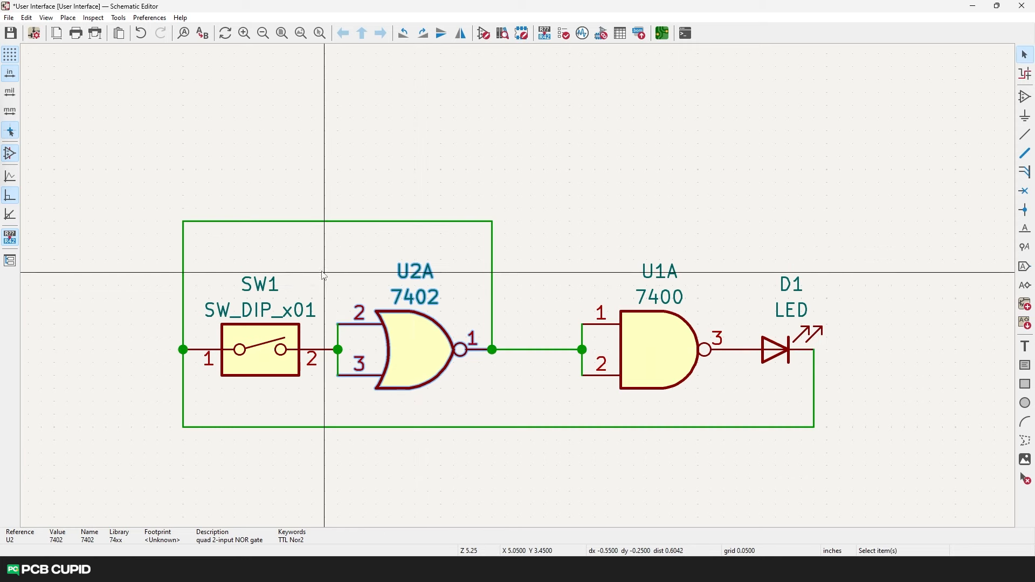
- Turn off the display of hidden pins in the schematic
left_click(10, 153)
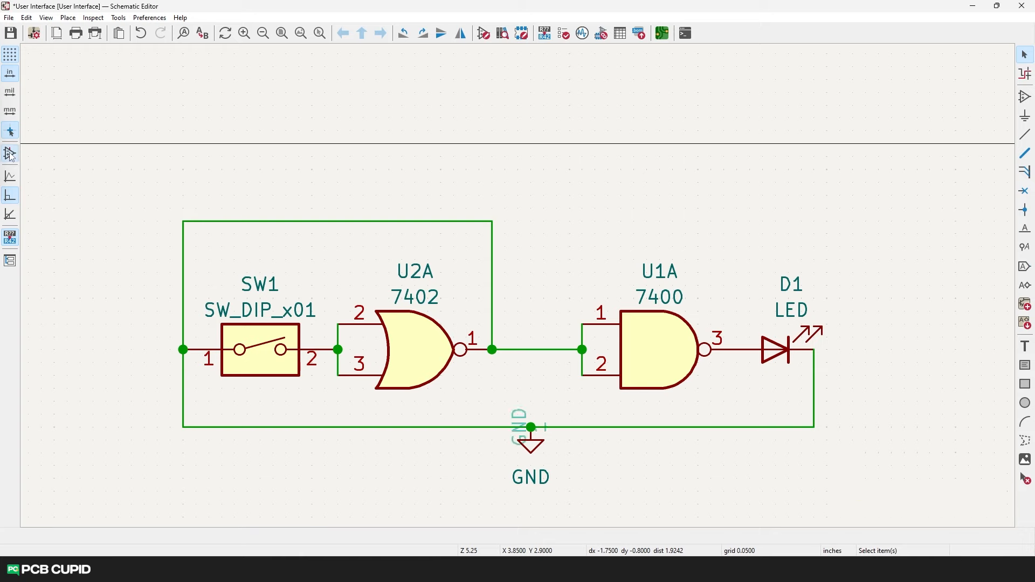
left_click(11, 153)
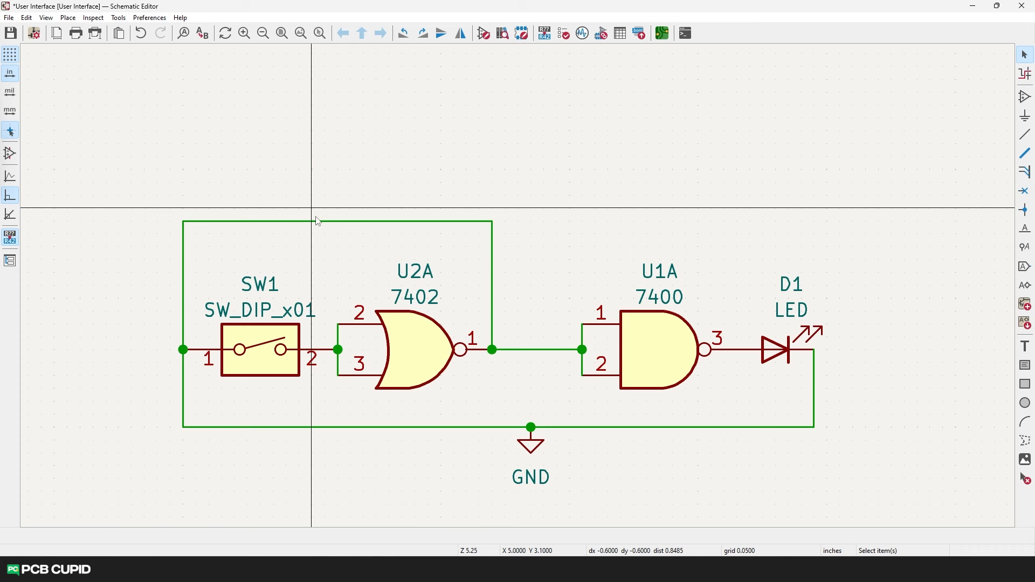
scroll(318, 221, "down", 2)
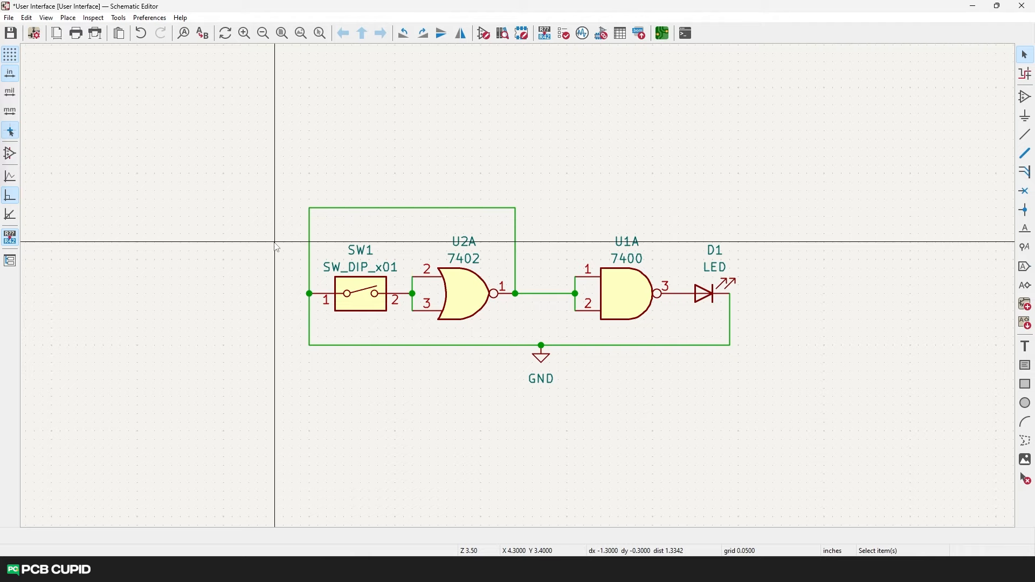
- Replace the upper horizontal wire above SW1 and U2A with a zigzag wire drawn in free-angle mode
left_click(317, 209)
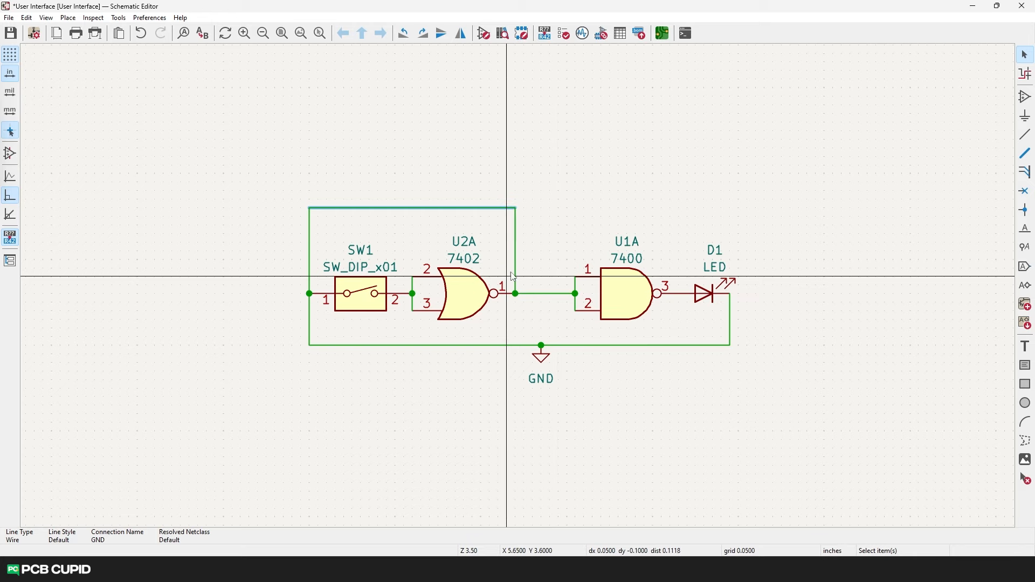
key("Delete")
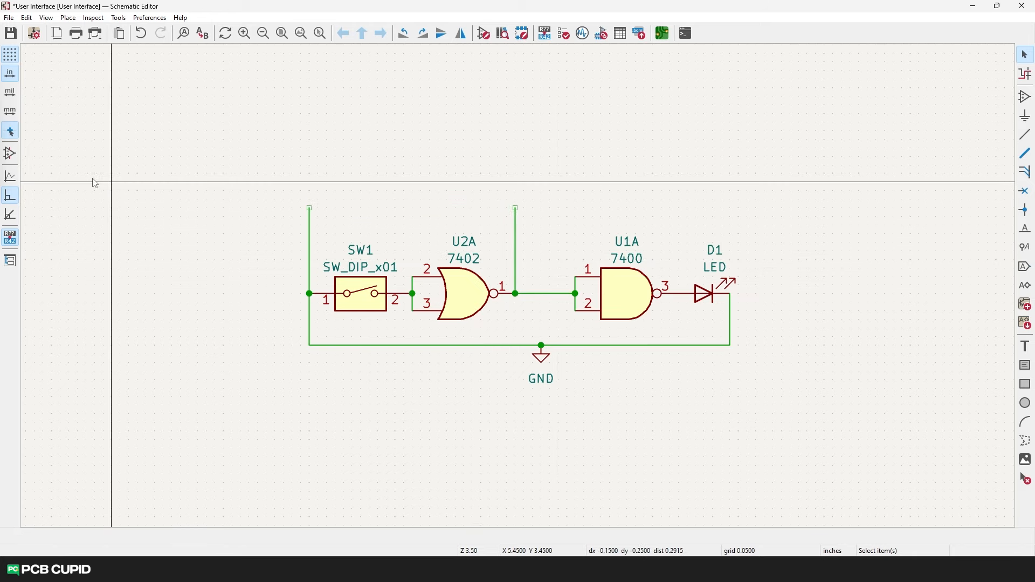
left_click(11, 178)
key("w")
left_click(336, 157)
left_click(397, 198)
left_click(430, 123)
left_click(481, 190)
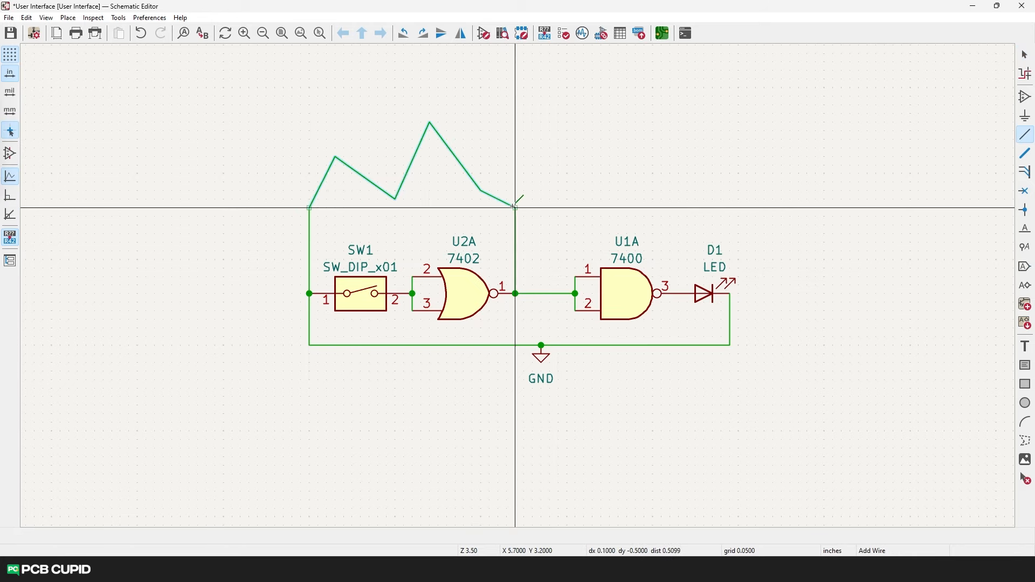
left_click(516, 208)
key("Escape")
- Switch wire drawing to 45-degree angles and route a stepped wire below SW1 from the circuit's lower-left corner
left_click(9, 218)
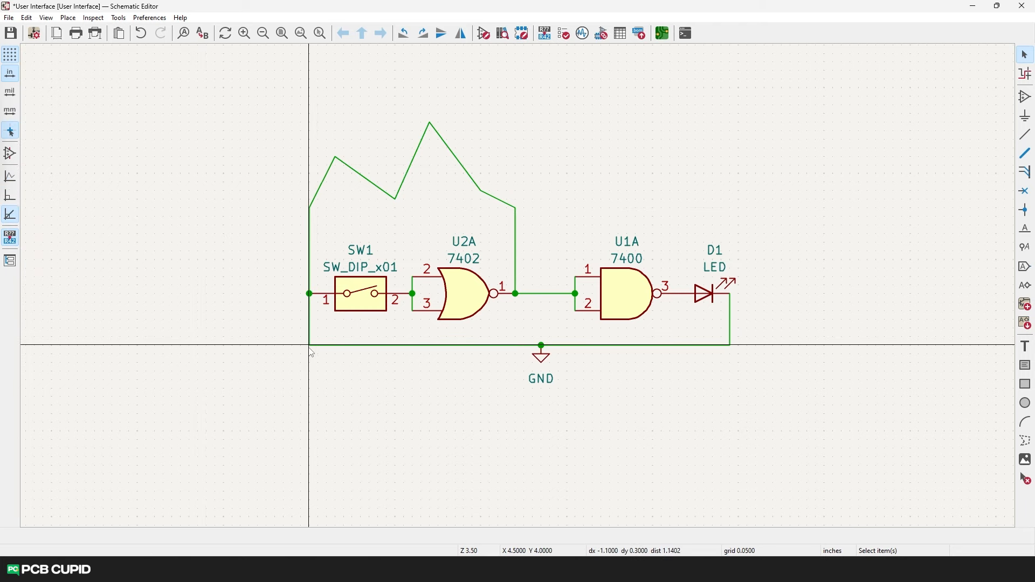
key("w")
left_click(317, 432)
left_click(387, 431)
left_click(387, 398)
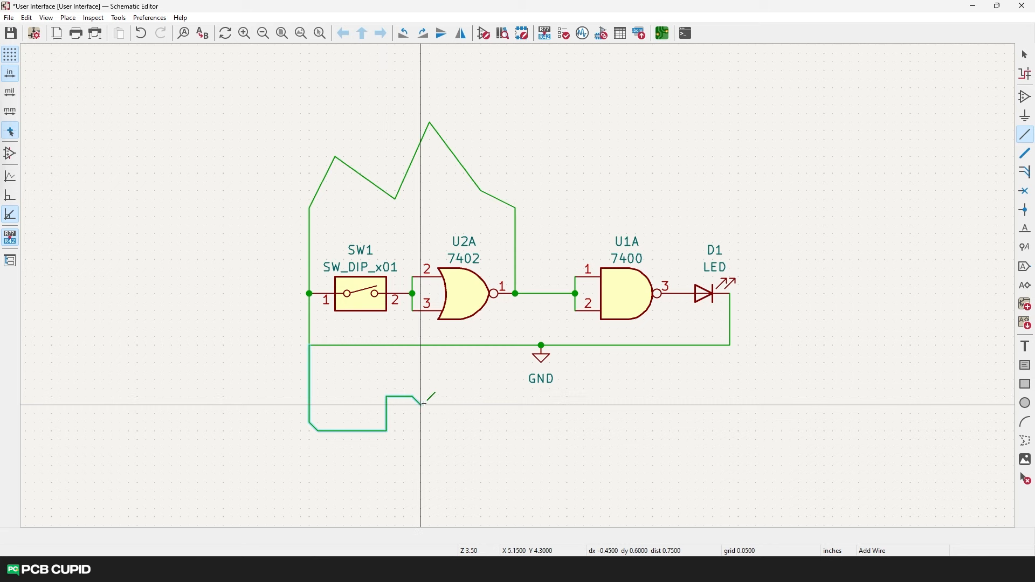
left_click(413, 363)
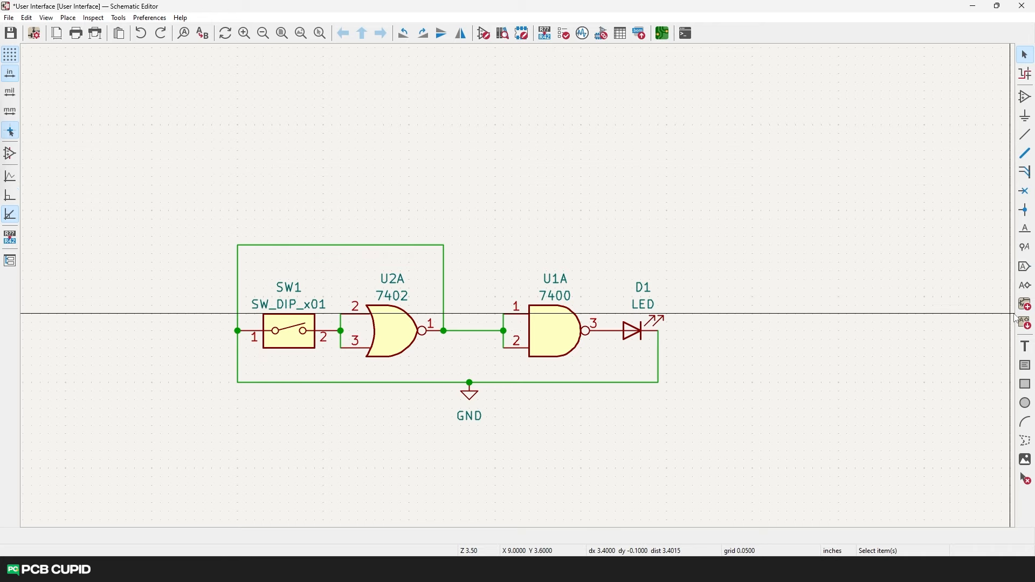
left_click_drag(198, 199, 752, 465)
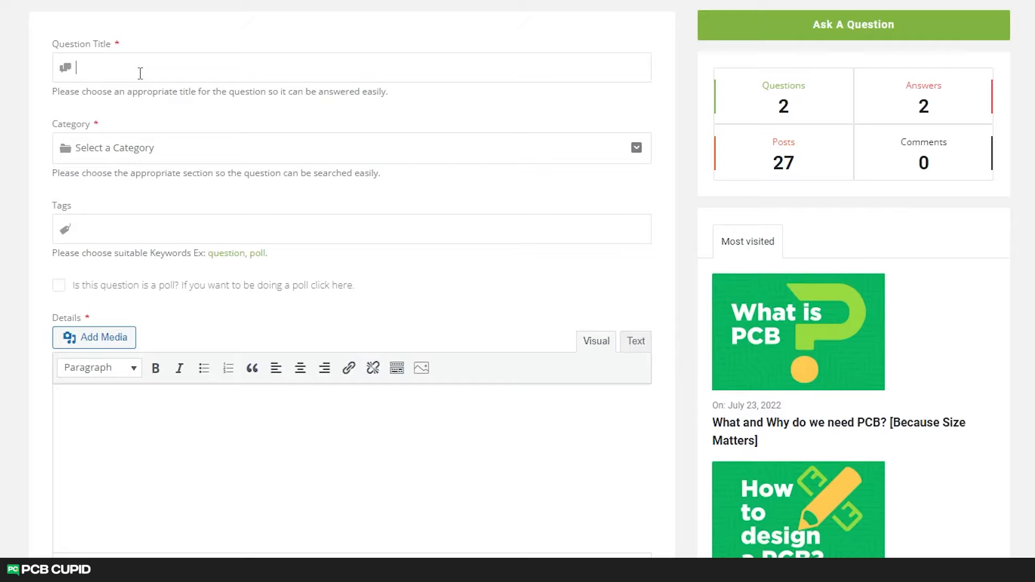
- In PCB Cupid's Ask A Question web form, enter the question title "Kicad related question"
type("PCB related")
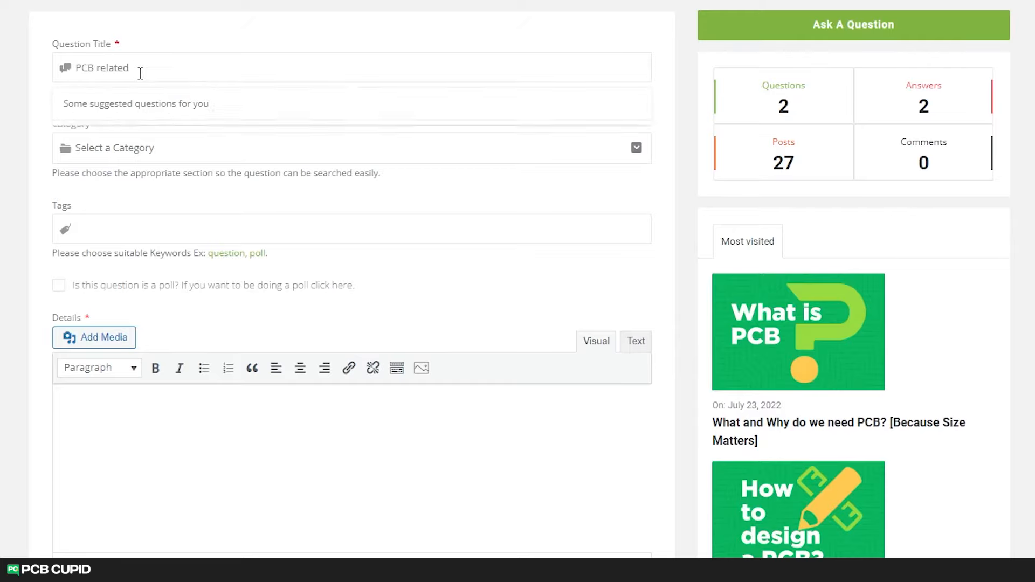
key("ctrl+a")
type("Kicad related question")
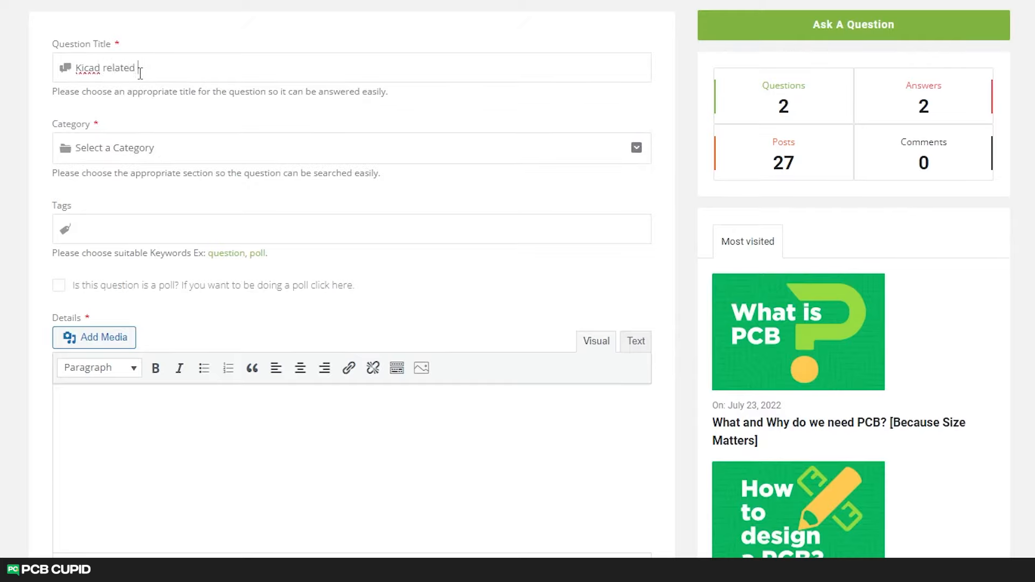
- Set the question's category to Design Software and add the tags kicad and electronics
left_click(131, 149)
scroll(121, 302, "down", 3)
scroll(127, 291, "up", 3)
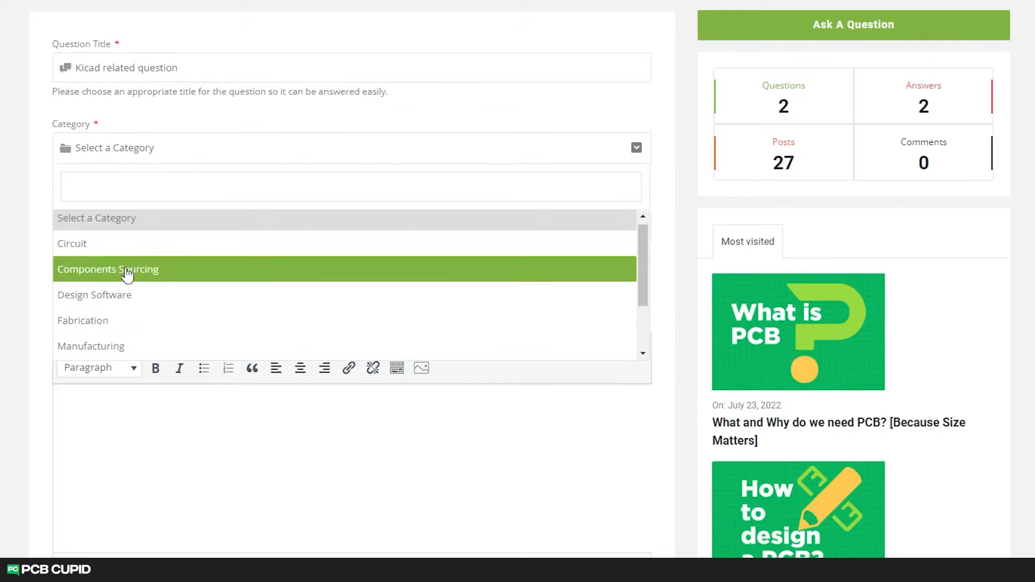
left_click(128, 300)
type("kicad")
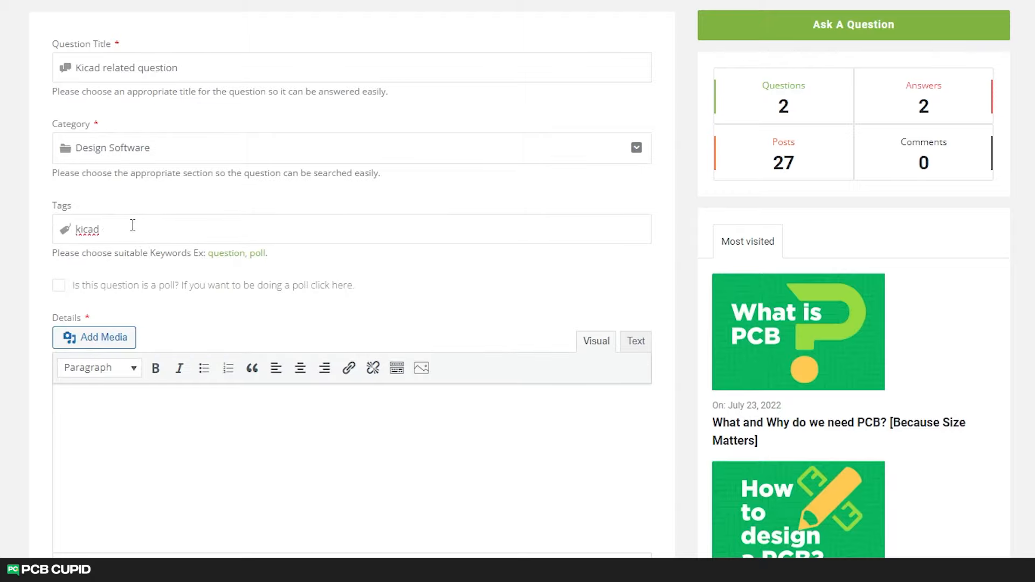
key("Return")
type("electronics")
key("Return")
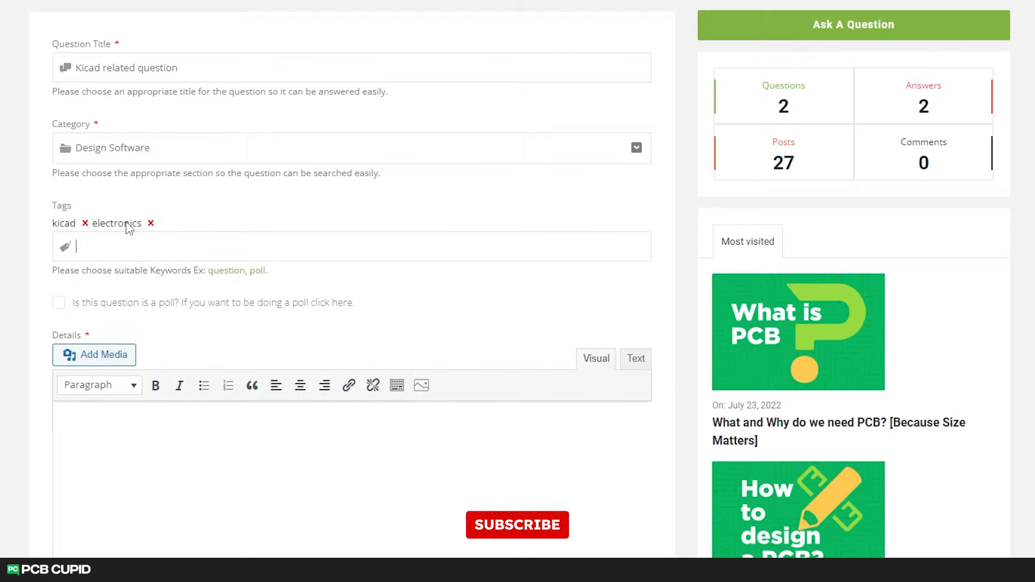
- Enter "How to install kicad in Mac?" as the question details and complete the "I'm not a robot" check
scroll(139, 243, "down", 4)
left_click(144, 256)
type("How to install kicad in M")
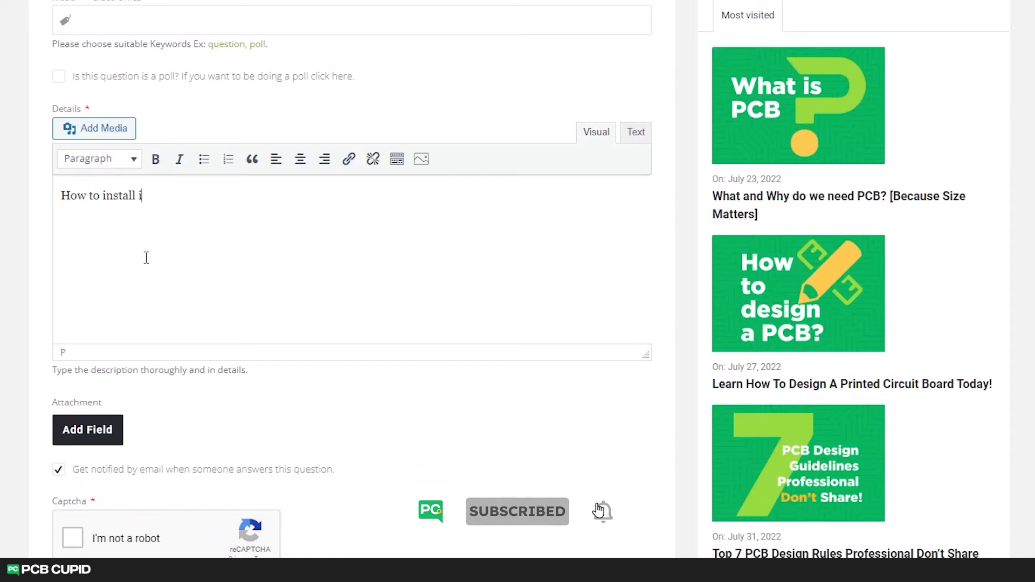
type("ac?")
scroll(146, 257, "down", 1)
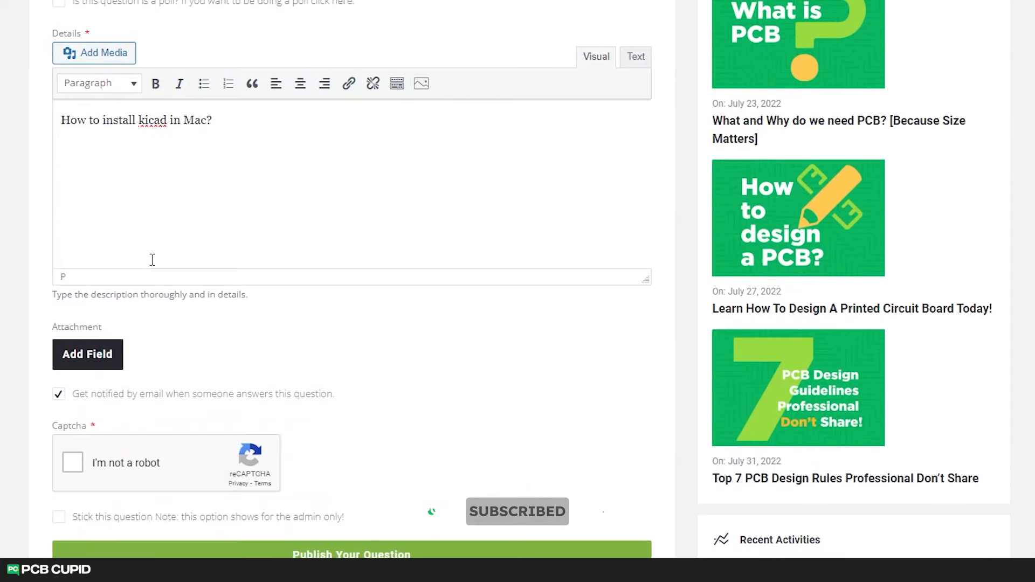
left_click(74, 462)
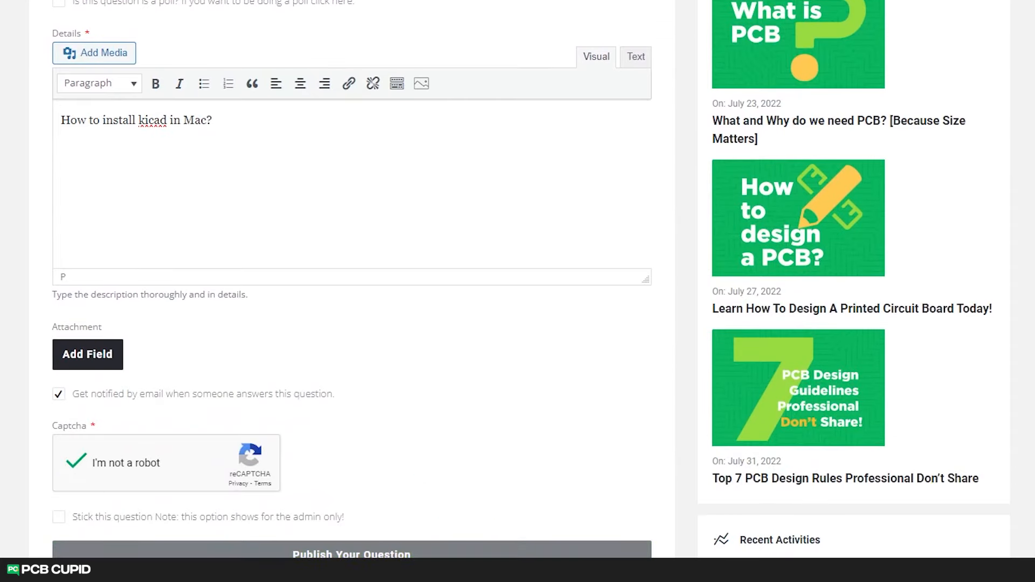
scroll(350, 269, "up", 5)
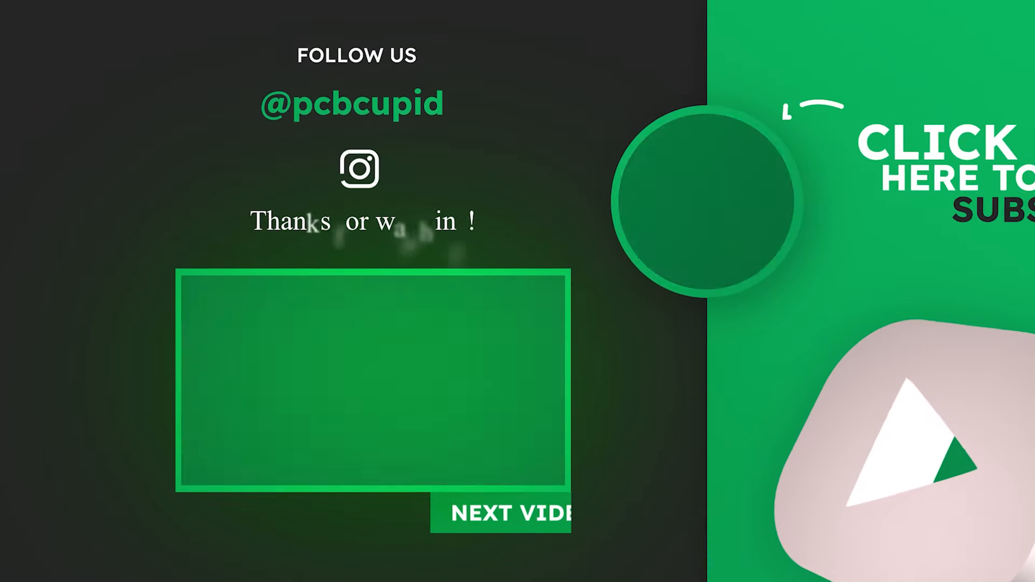